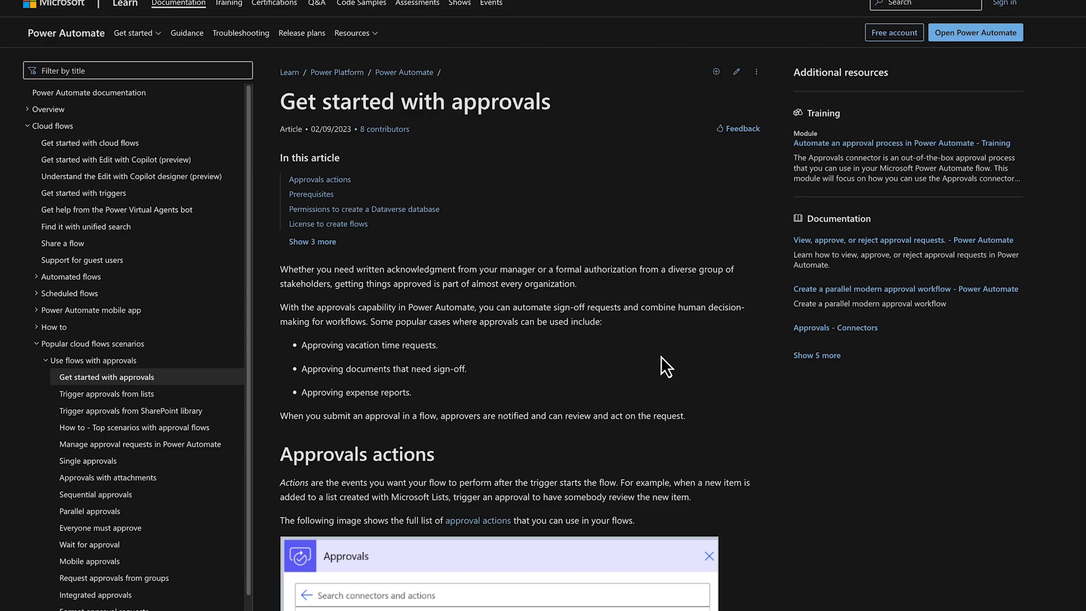
{"action": "scroll", "coordinate": [660, 355], "scroll_direction": "down", "scroll_amount": 5}
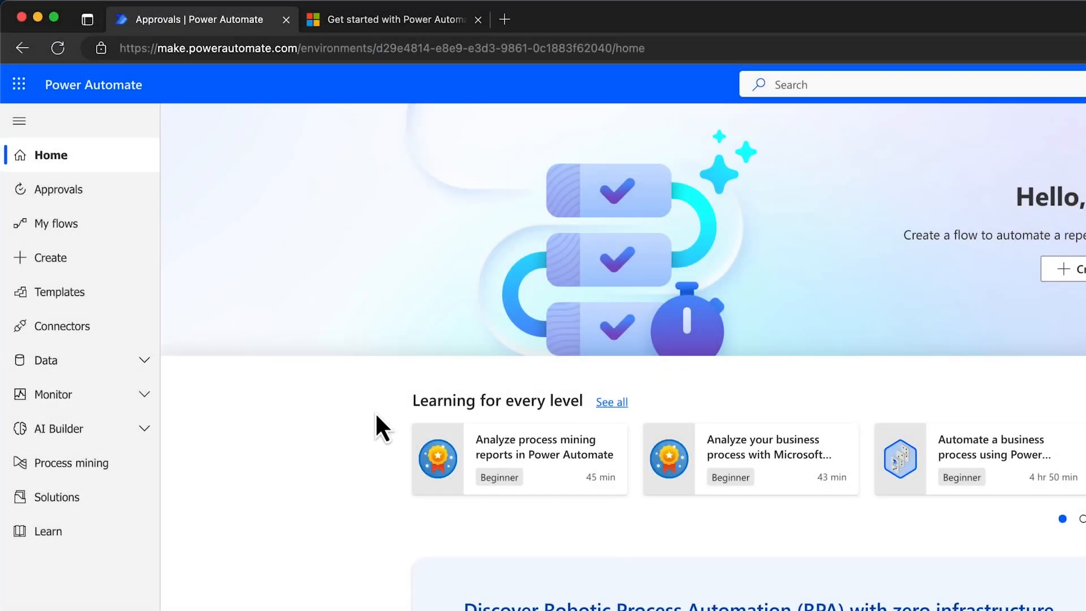
Switch to SharePoint and open the Student Demo site.
{"action": "left_click", "coordinate": [20, 86]}
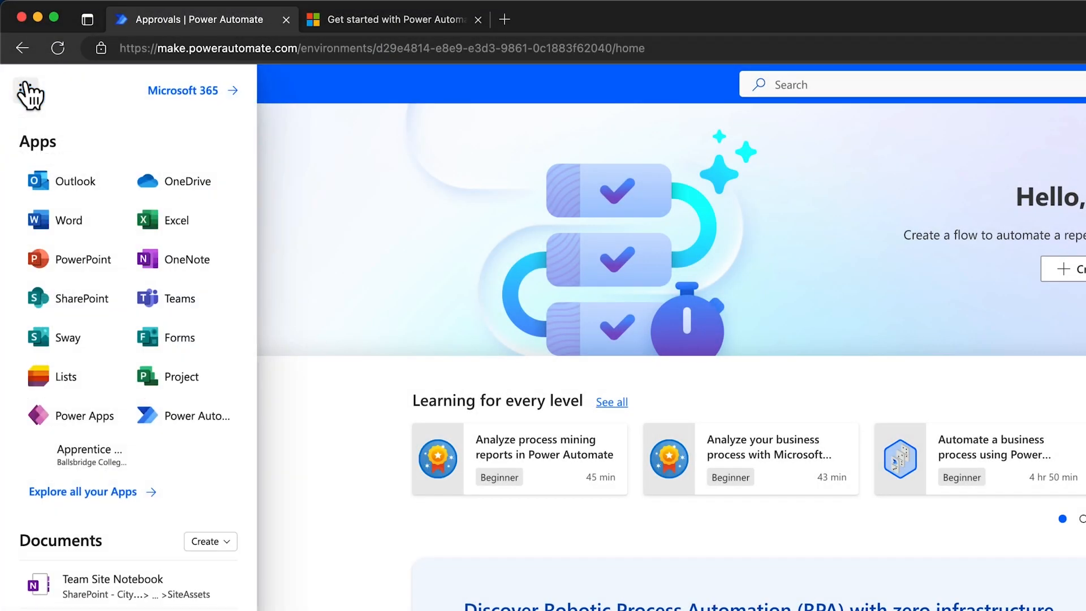
{"action": "left_click", "coordinate": [72, 296]}
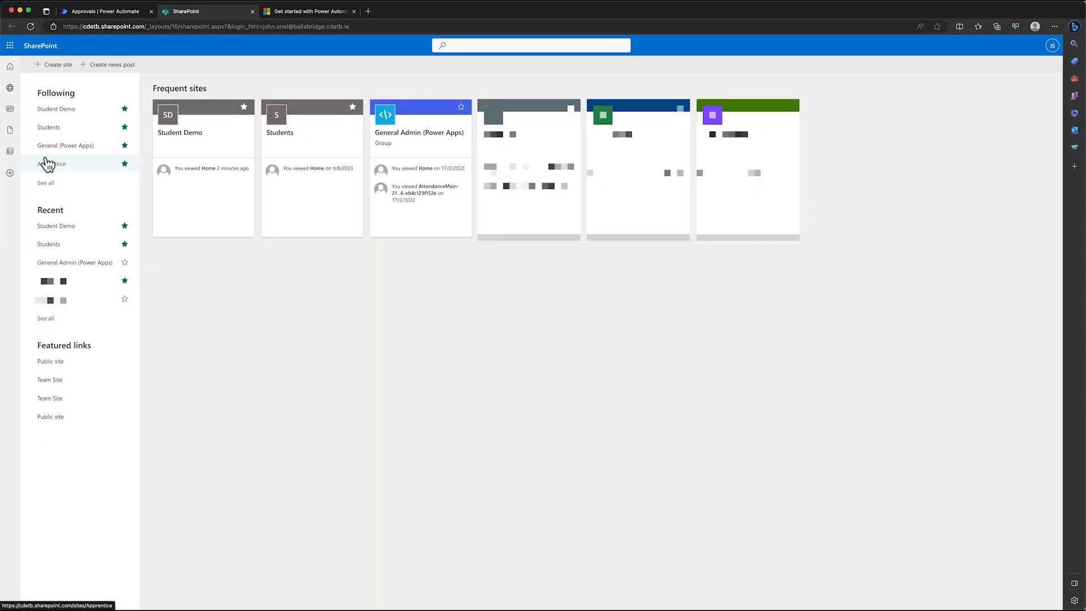
{"action": "left_click", "coordinate": [214, 160]}
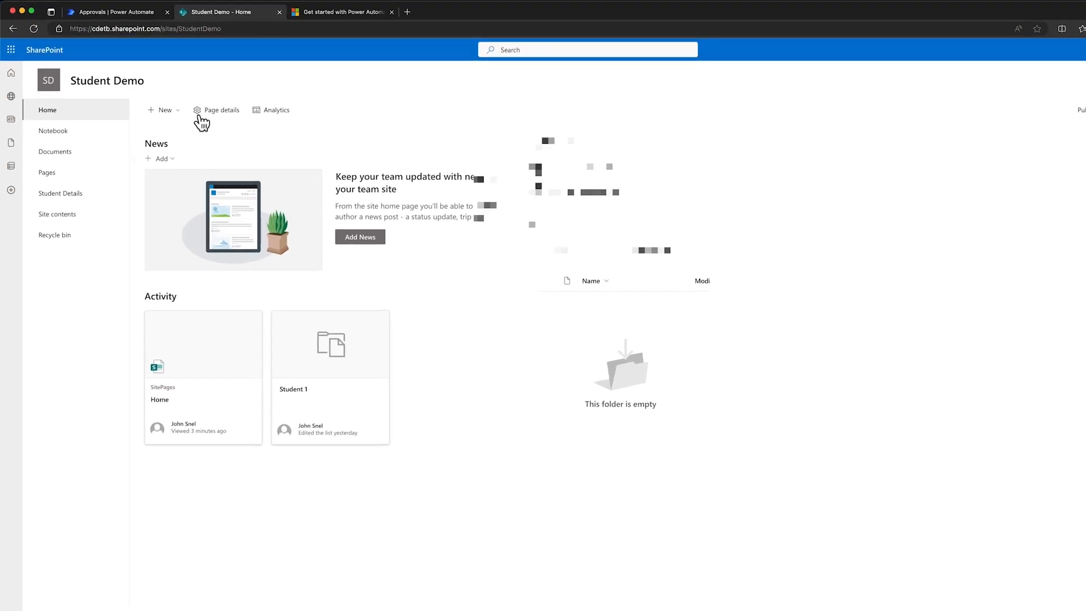
Create a blank list named Vacation Request on the Student Demo site.
{"action": "left_click", "coordinate": [175, 112]}
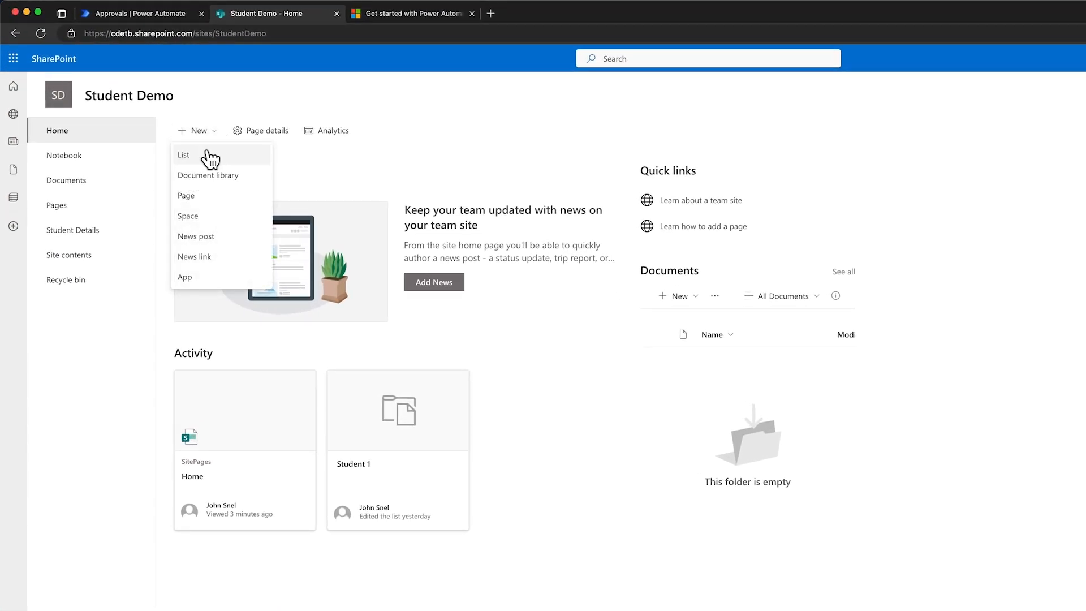
{"action": "left_click", "coordinate": [209, 158]}
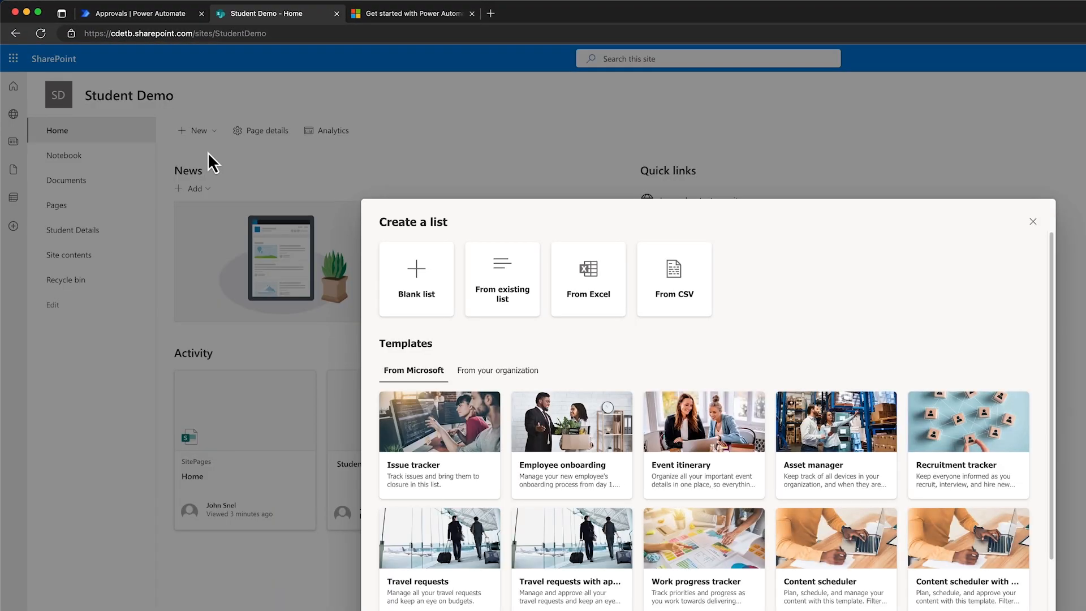
{"action": "left_click", "coordinate": [428, 300]}
{"action": "type", "text": "Vacation Request"}
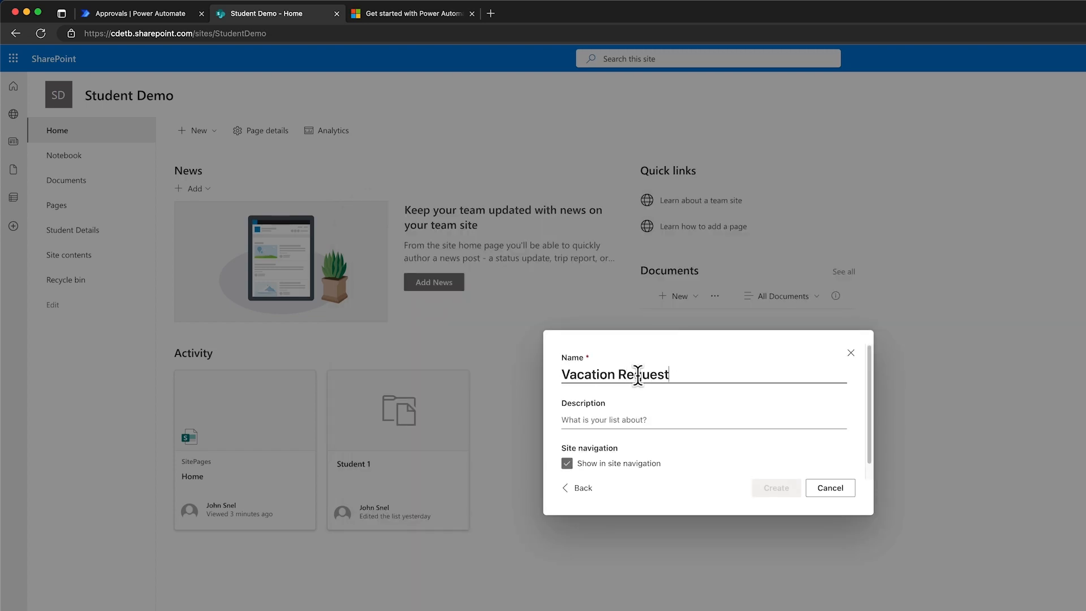
{"action": "left_click", "coordinate": [769, 490]}
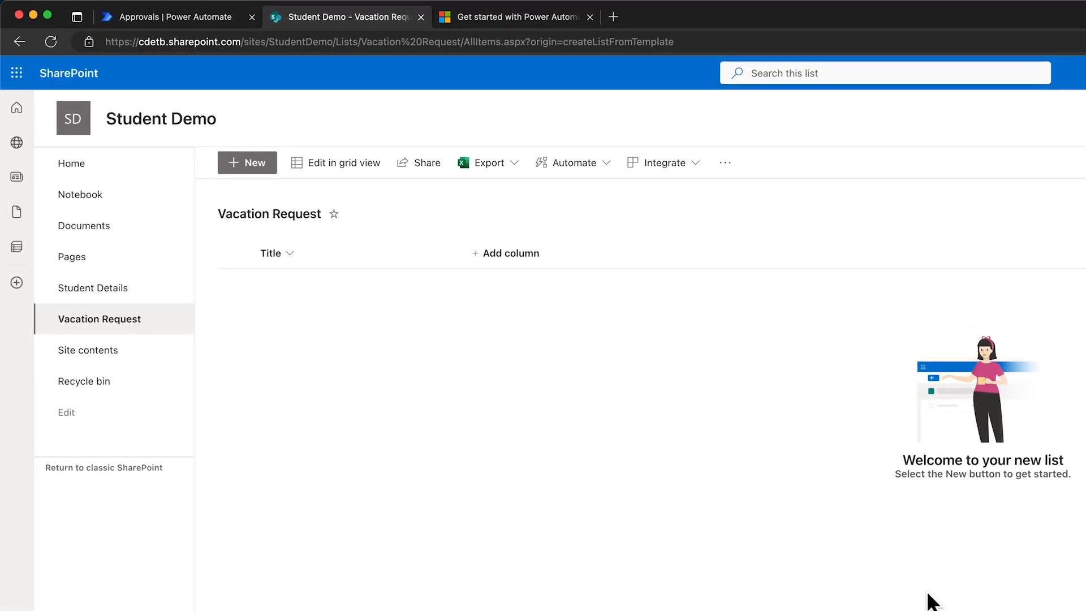
Add a date and time column named Start Date to the Vacation Request list.
{"action": "left_click", "coordinate": [499, 259]}
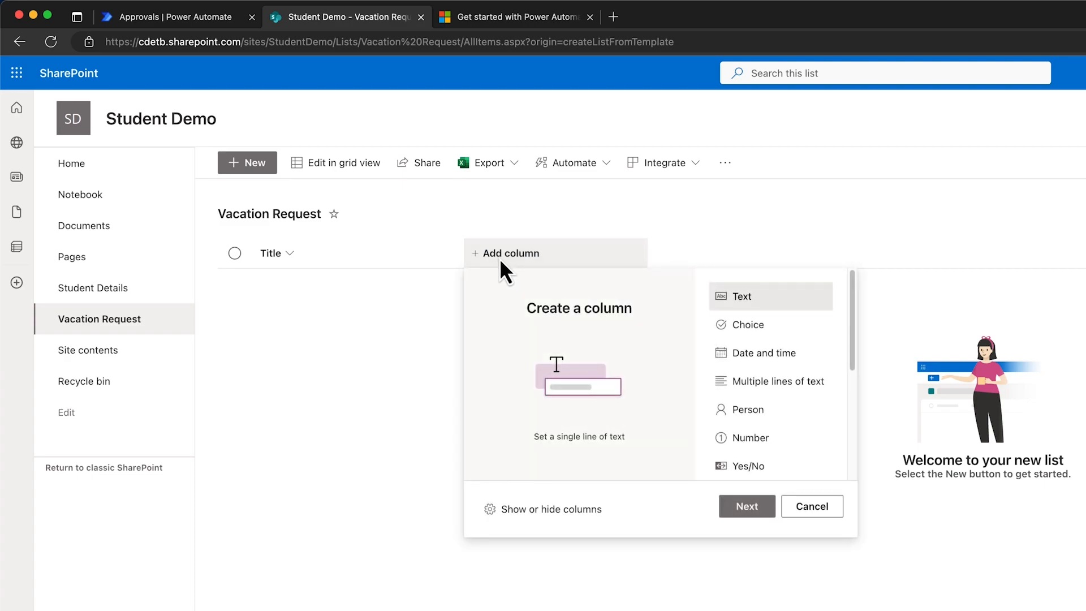
{"action": "left_click", "coordinate": [781, 353]}
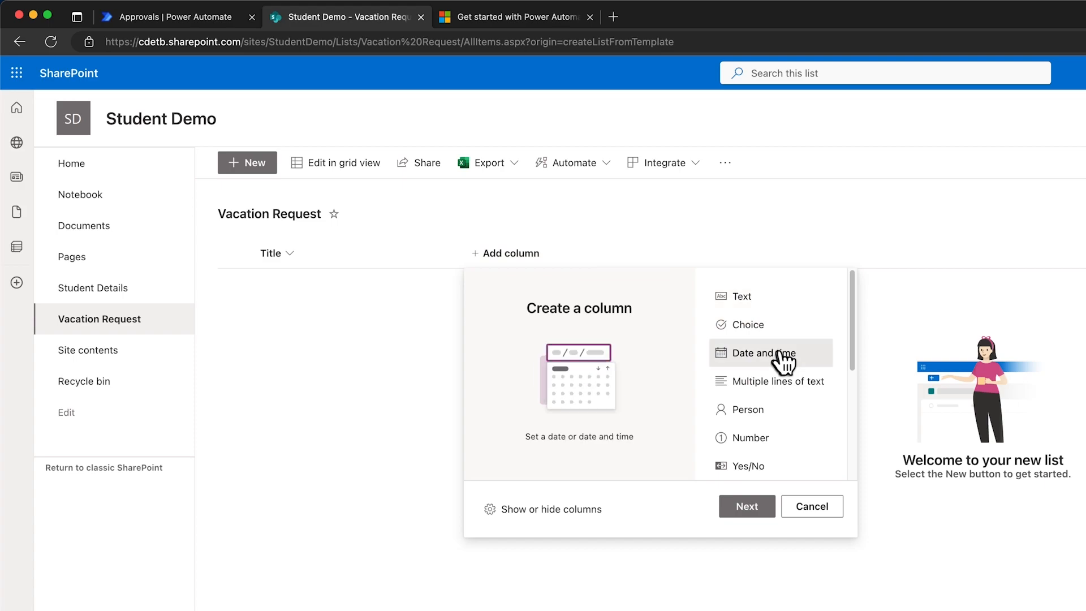
{"action": "left_click", "coordinate": [748, 507]}
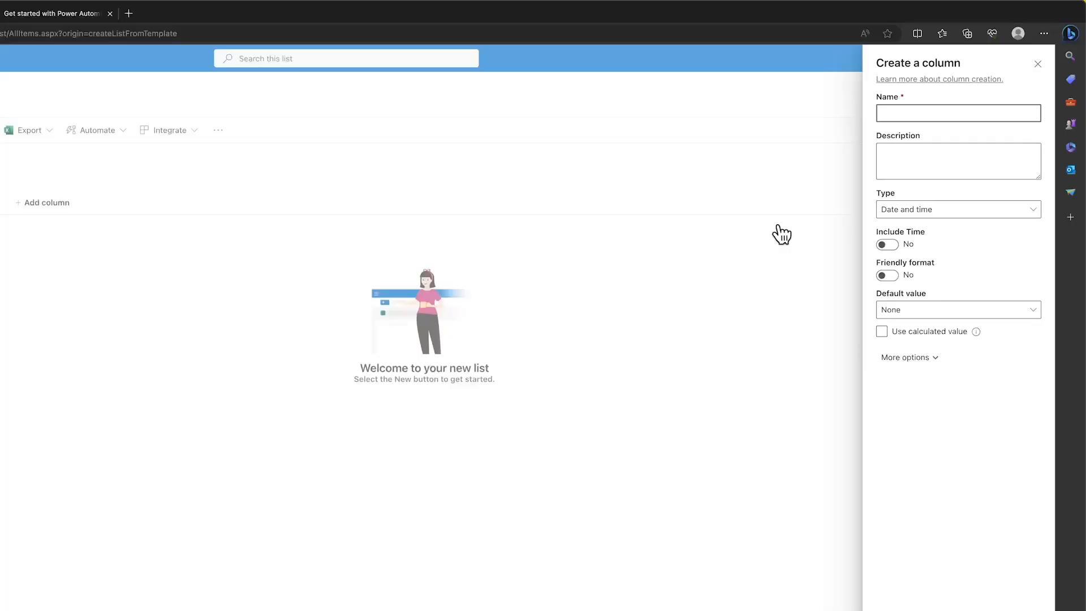
{"action": "type", "text": "D"}
{"action": "type", "text": "tart Date"}
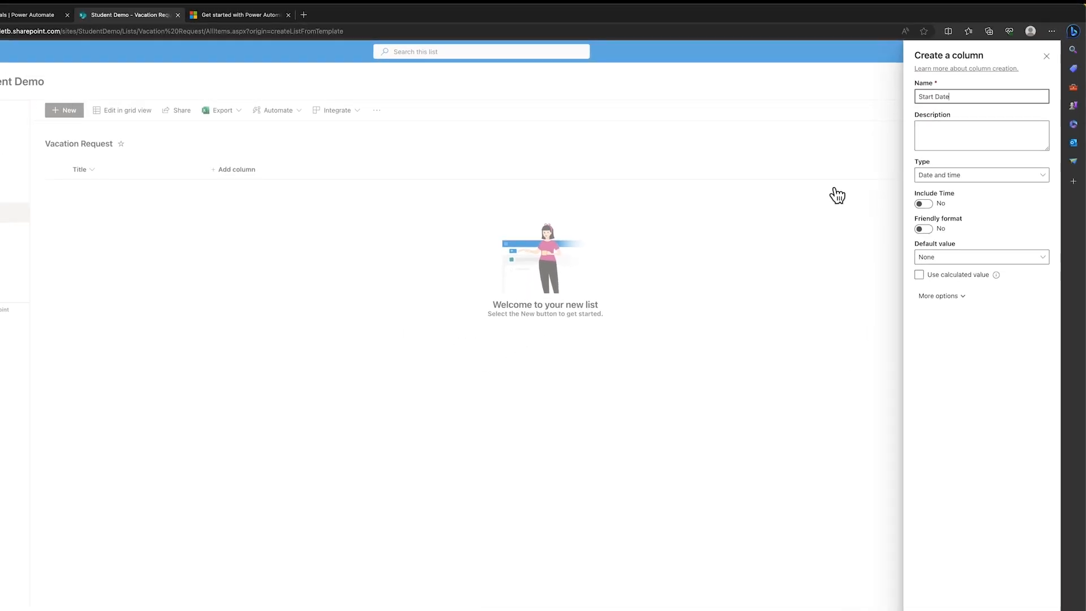
{"action": "left_click", "coordinate": [945, 595]}
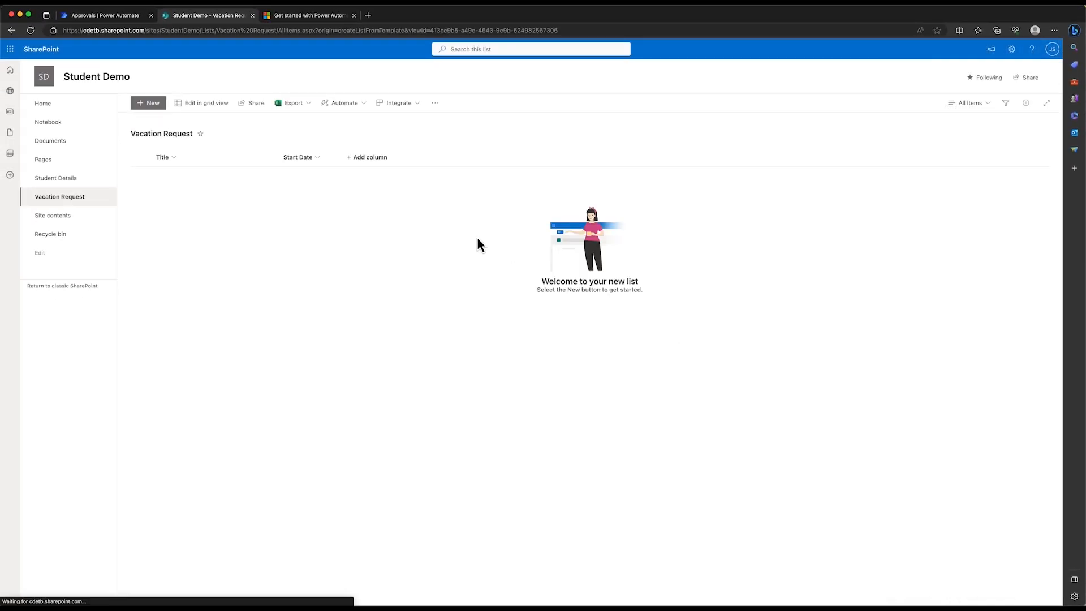
Add a date and time column named End Date to the Vacation Request list.
{"action": "left_click", "coordinate": [370, 157]}
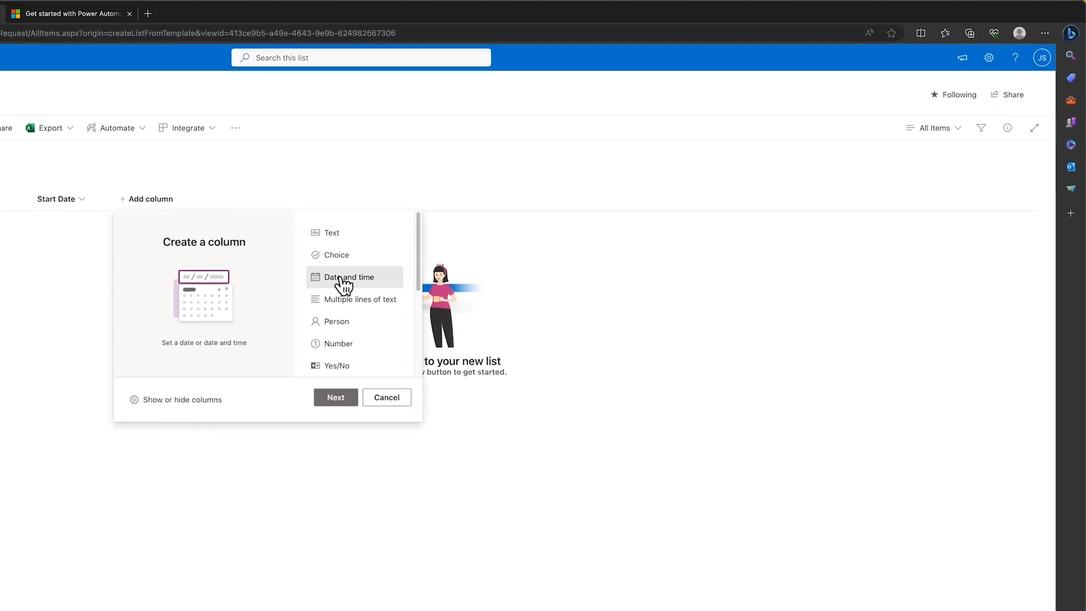
{"action": "left_click", "coordinate": [336, 396]}
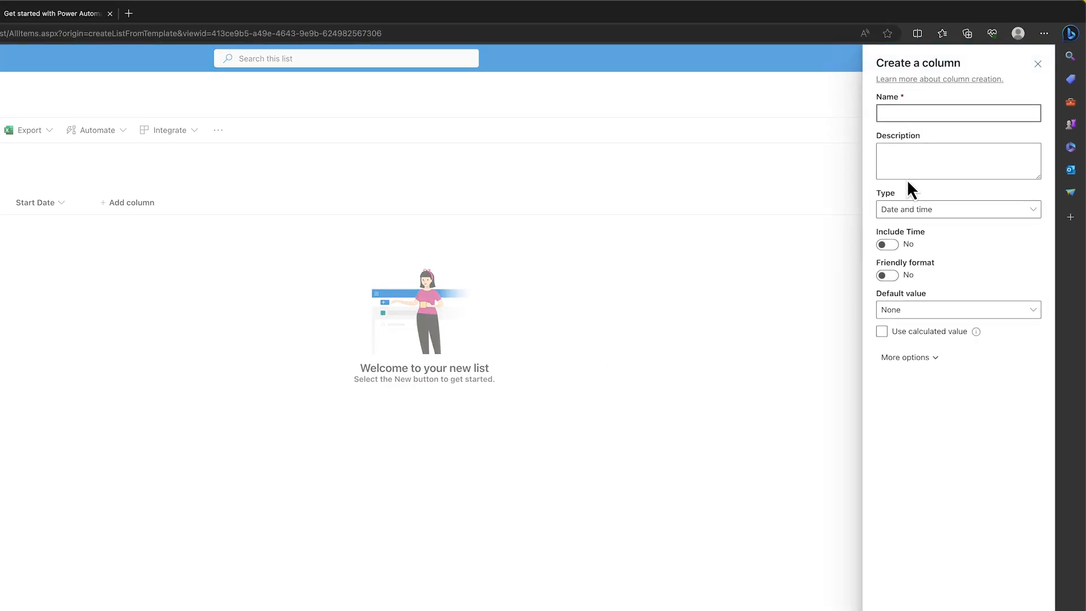
{"action": "type", "text": "End Date"}
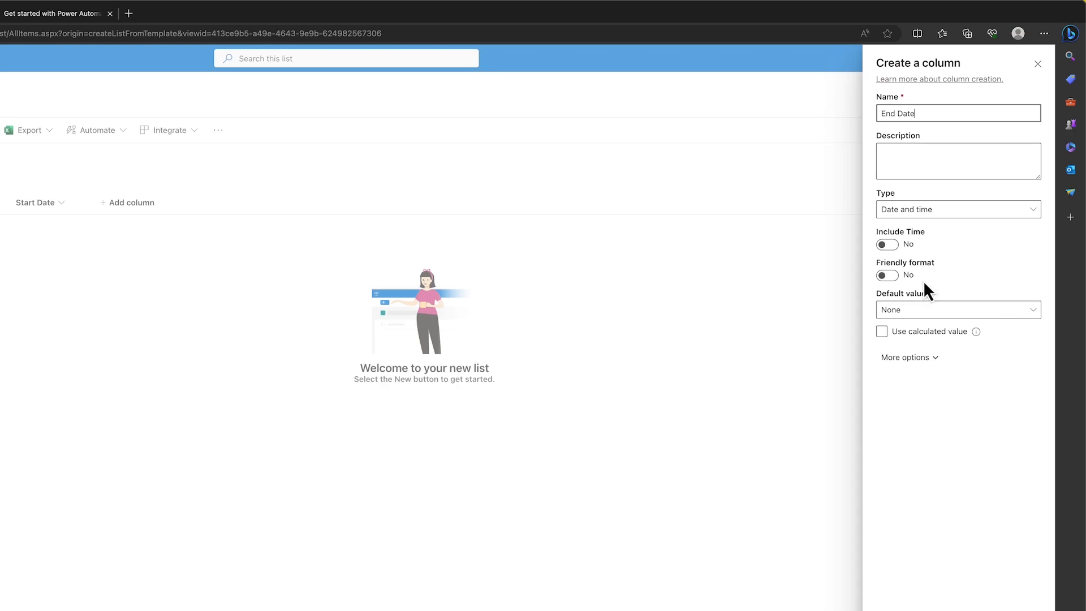
{"action": "left_click", "coordinate": [943, 592]}
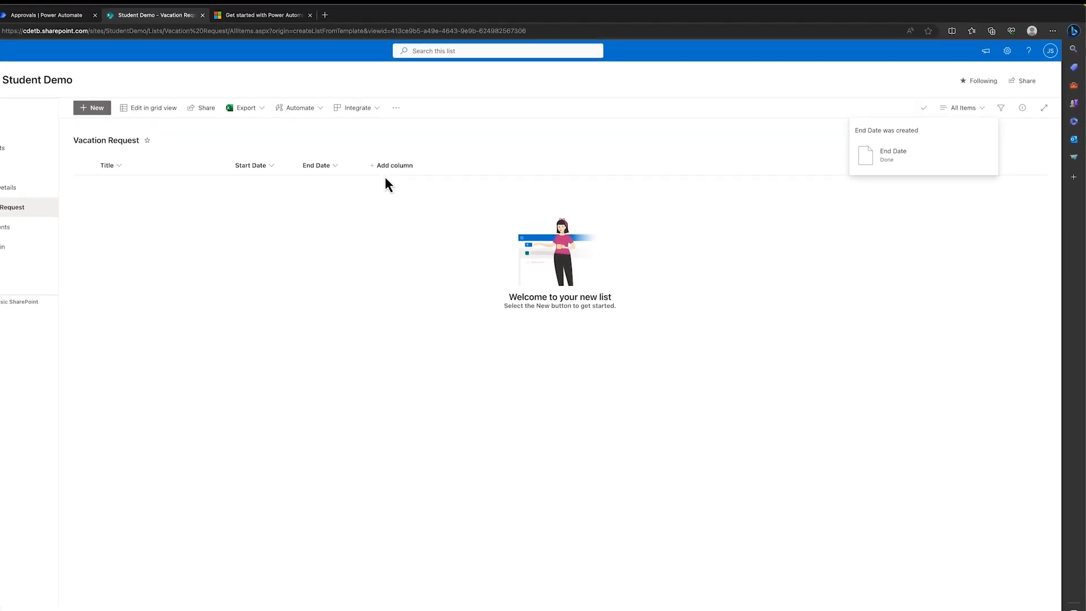
Add a single-line text column named Comments to the Vacation Request list.
{"action": "left_click", "coordinate": [385, 168]}
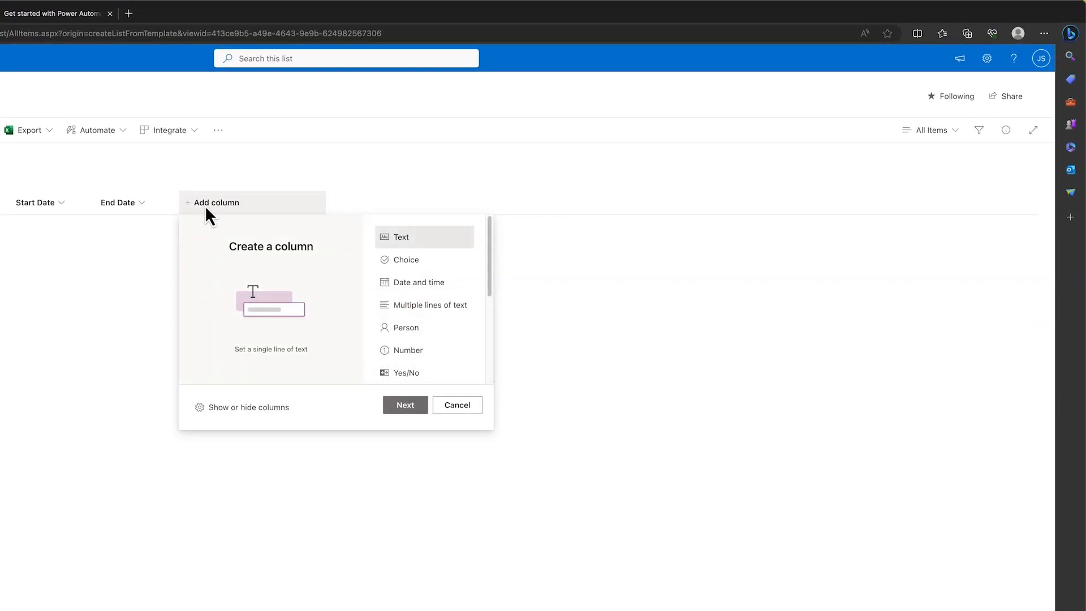
{"action": "left_click", "coordinate": [415, 408]}
{"action": "type", "text": "Comments"}
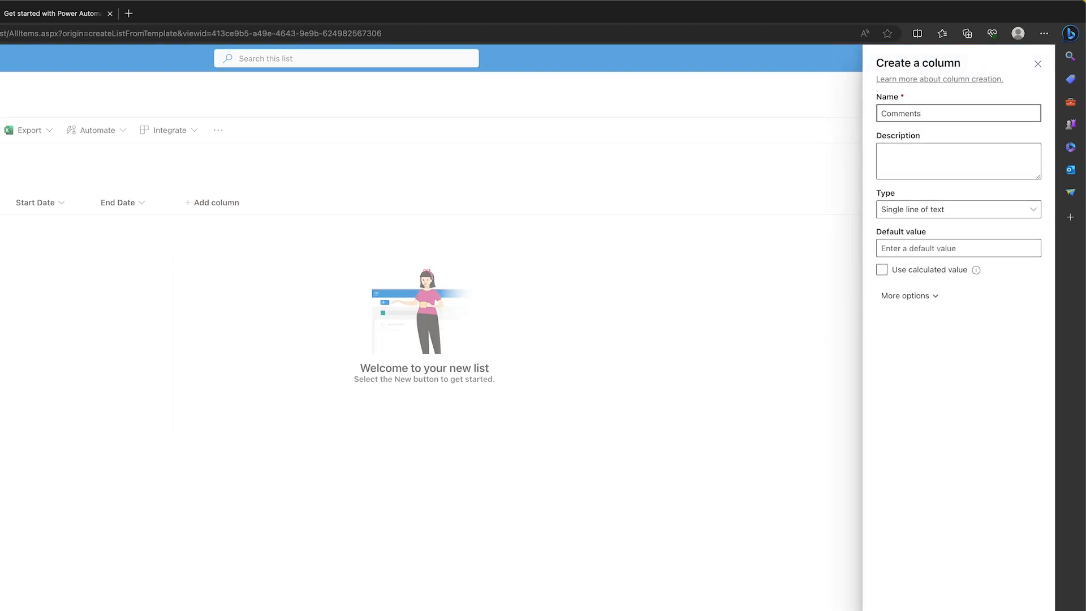
{"action": "key", "text": "Return"}
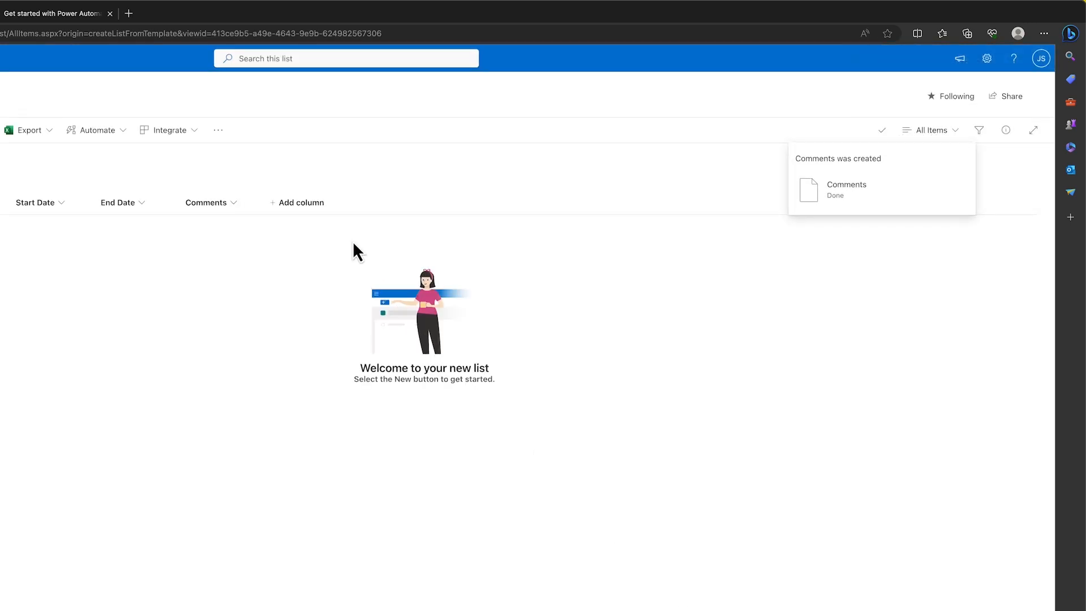
Add a Yes/No column named Approved with the default value No to the Vacation Request list.
{"action": "left_click", "coordinate": [317, 210]}
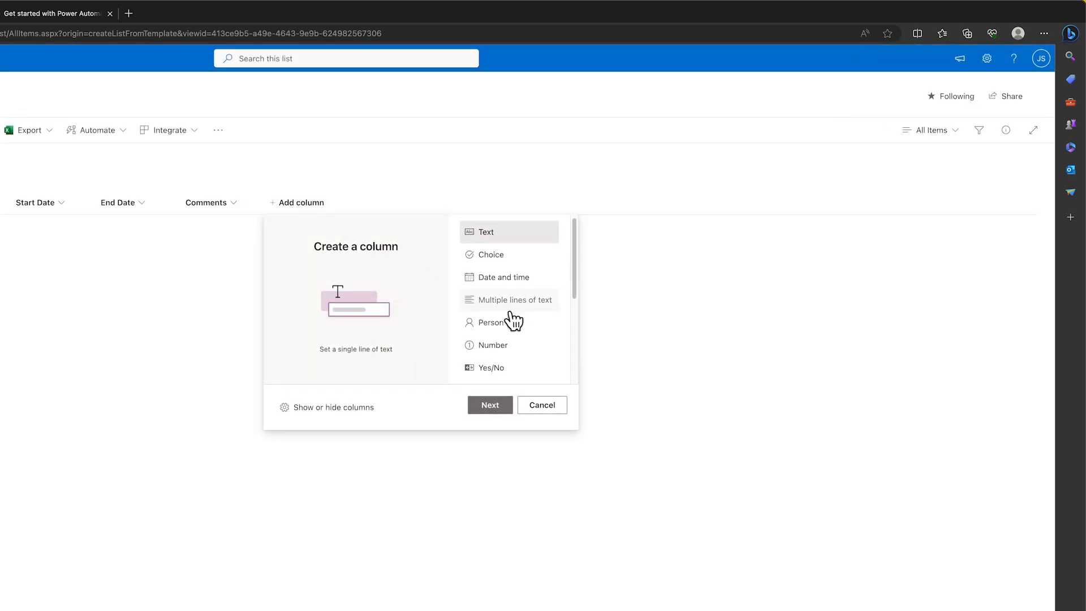
{"action": "left_click", "coordinate": [498, 354]}
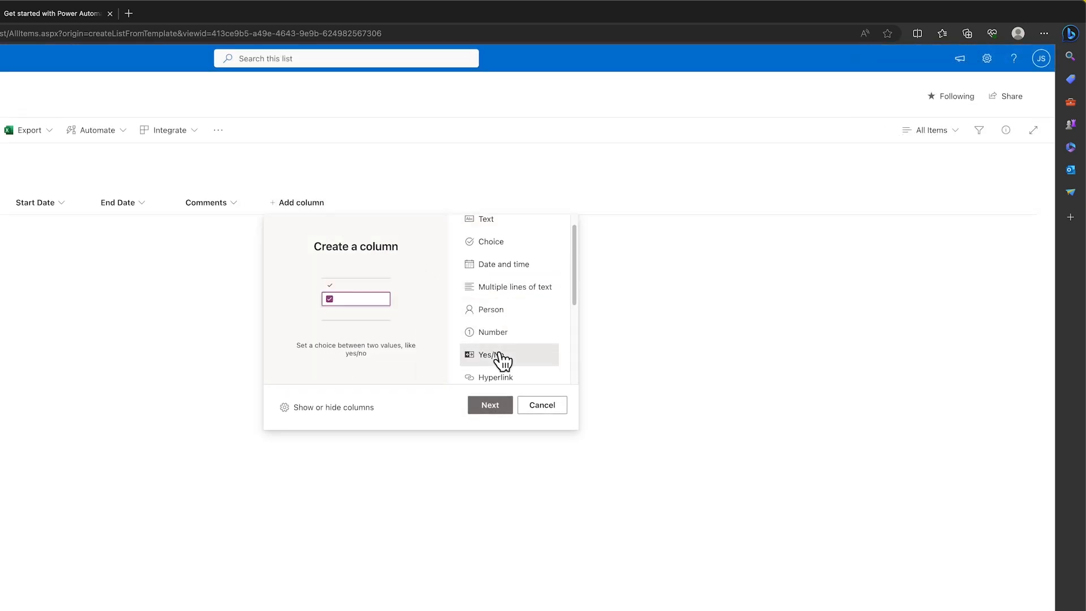
{"action": "left_click", "coordinate": [497, 411]}
{"action": "type", "text": "Approved"}
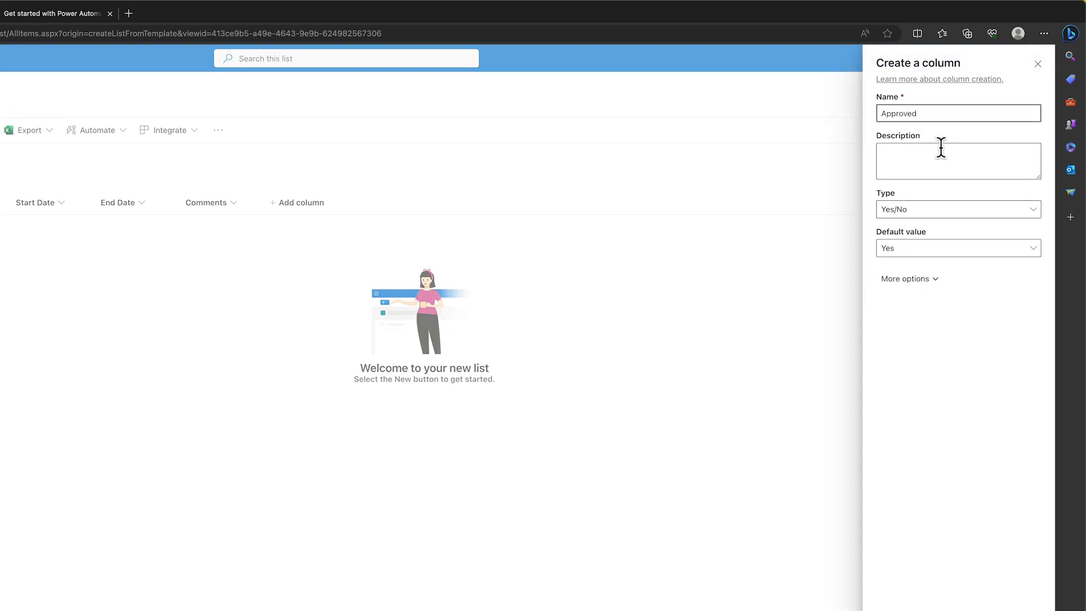
{"action": "left_click", "coordinate": [923, 256]}
{"action": "left_click", "coordinate": [888, 289]}
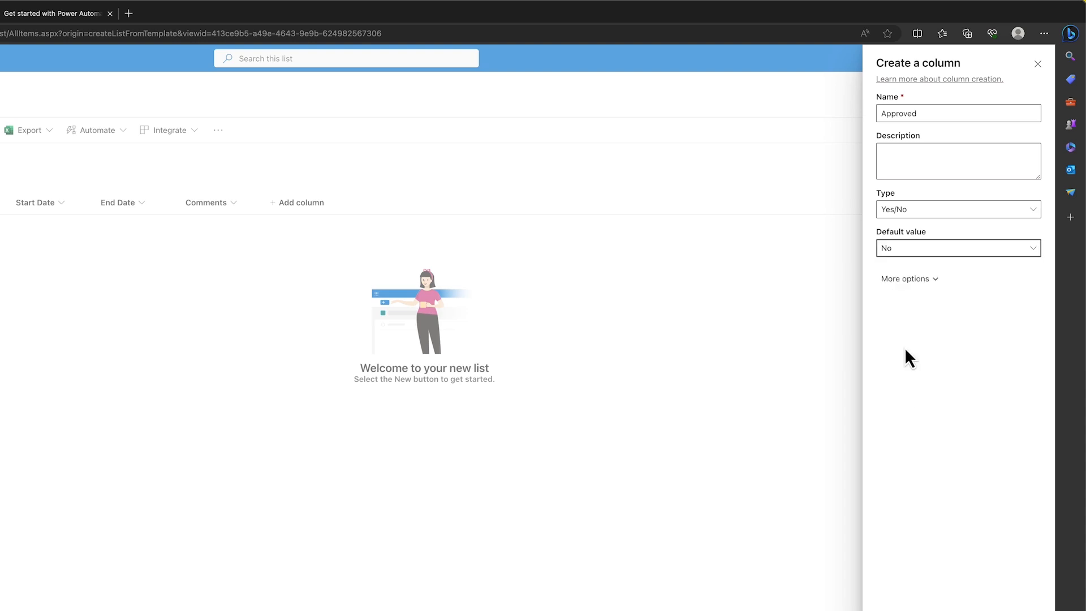
{"action": "left_click", "coordinate": [898, 610]}
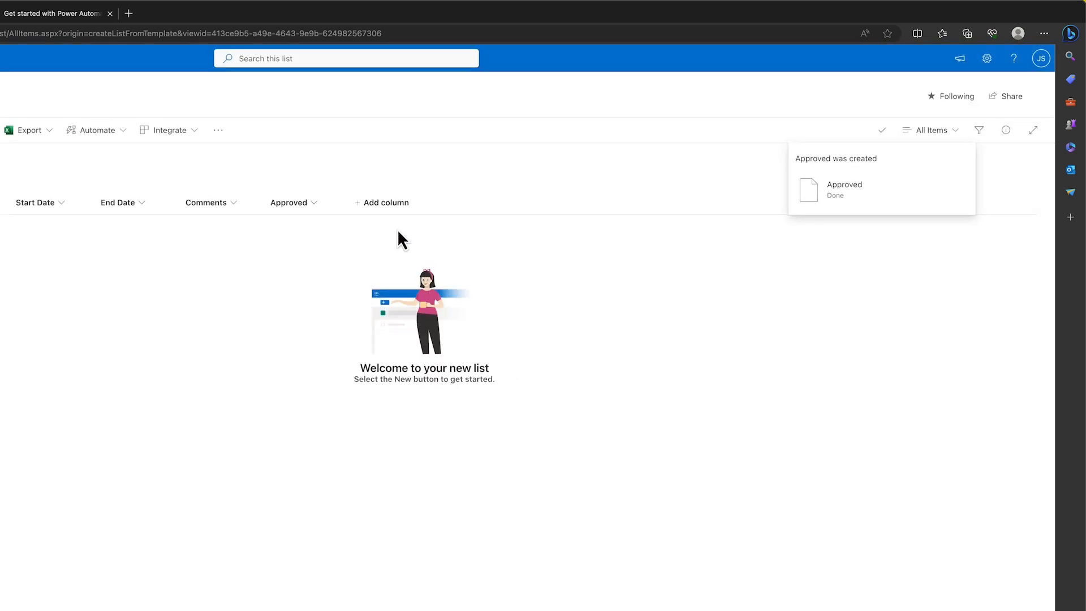
Add a single-line text column named Managers Comments to the Vacation Request list.
{"action": "left_click", "coordinate": [373, 203]}
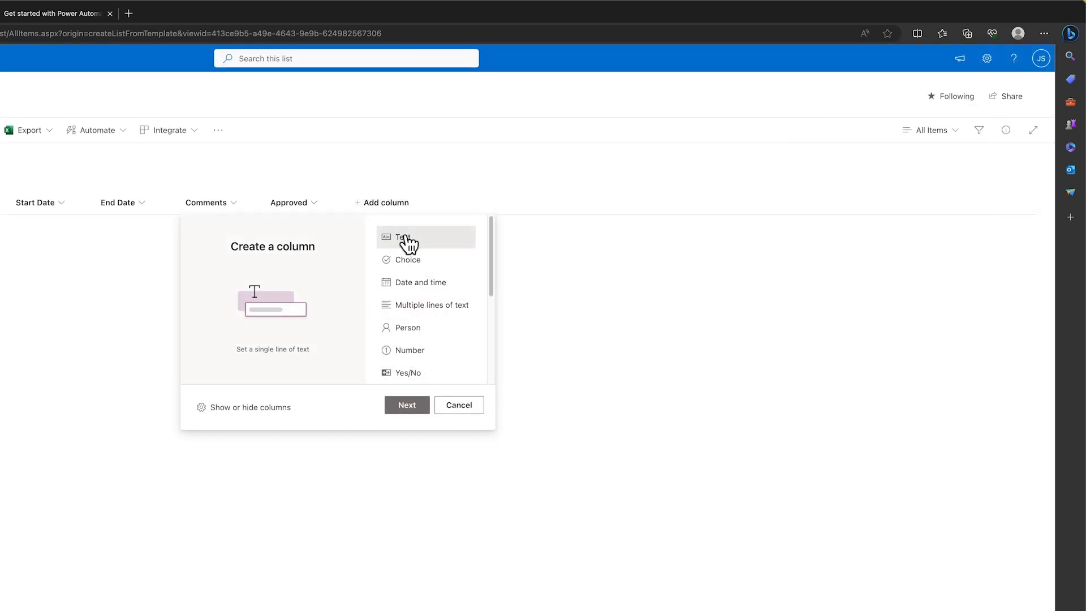
{"action": "left_click", "coordinate": [411, 406]}
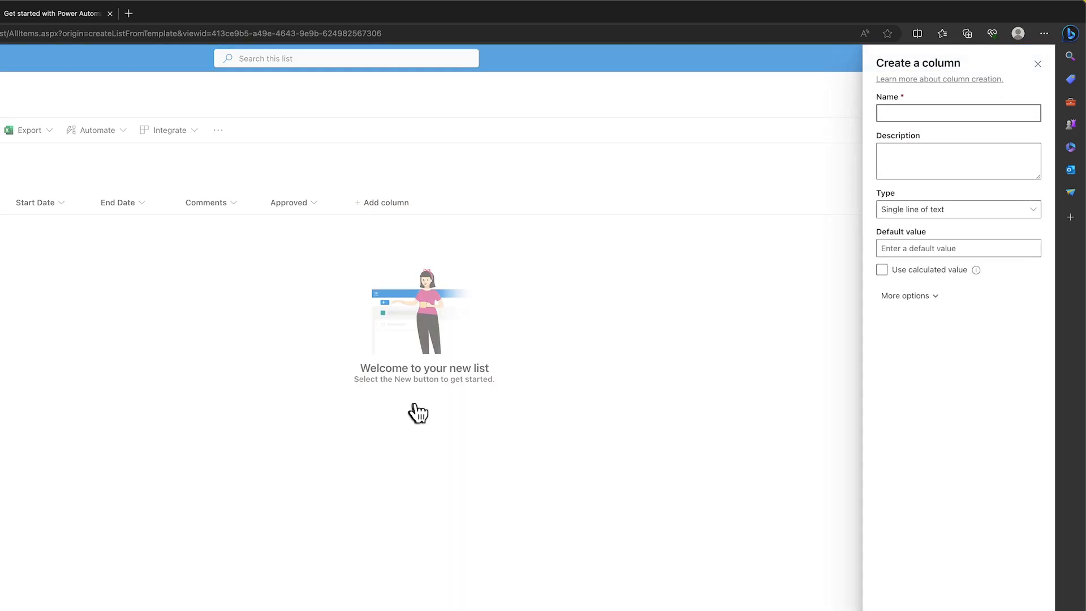
{"action": "type", "text": "Managers Comments"}
{"action": "left_click", "coordinate": [943, 591]}
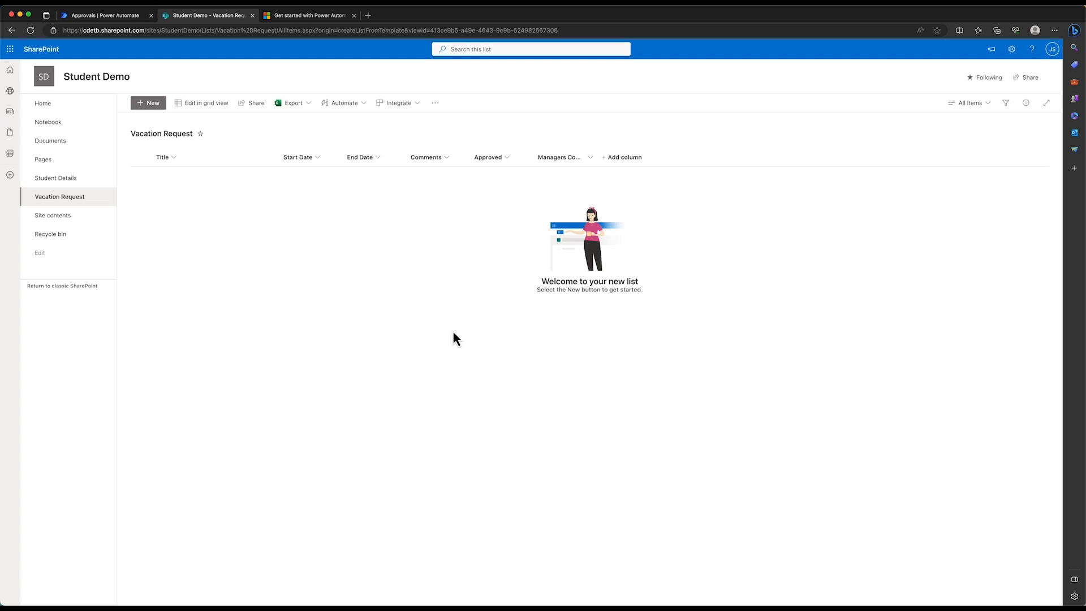
Switch to Power Automate and create an automated cloud flow named Approval Request with the SharePoint trigger When an item is created.
{"action": "left_click", "coordinate": [98, 18]}
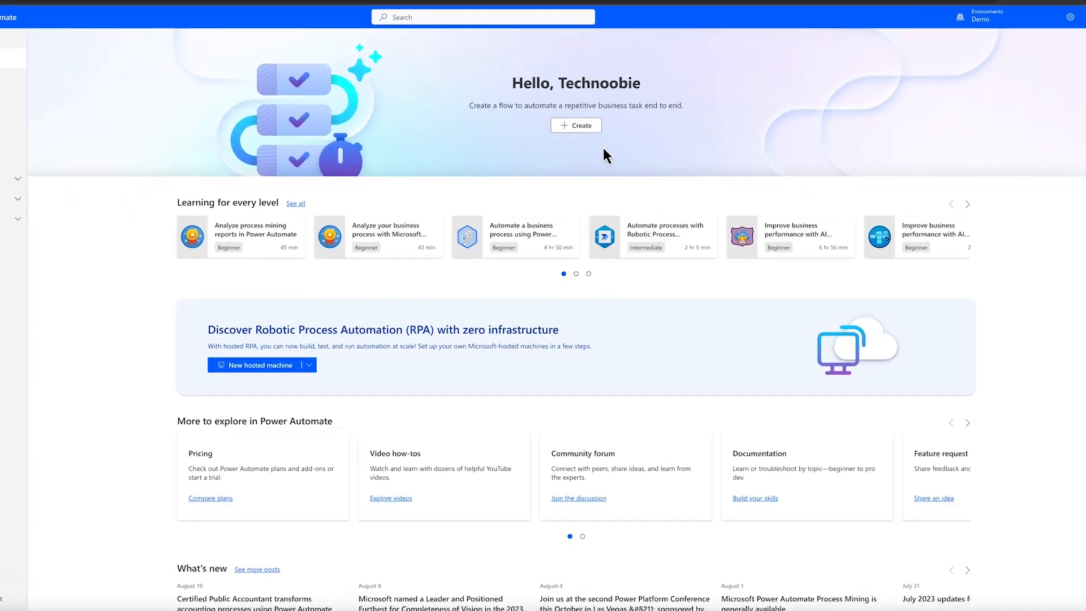
{"action": "left_click", "coordinate": [595, 98]}
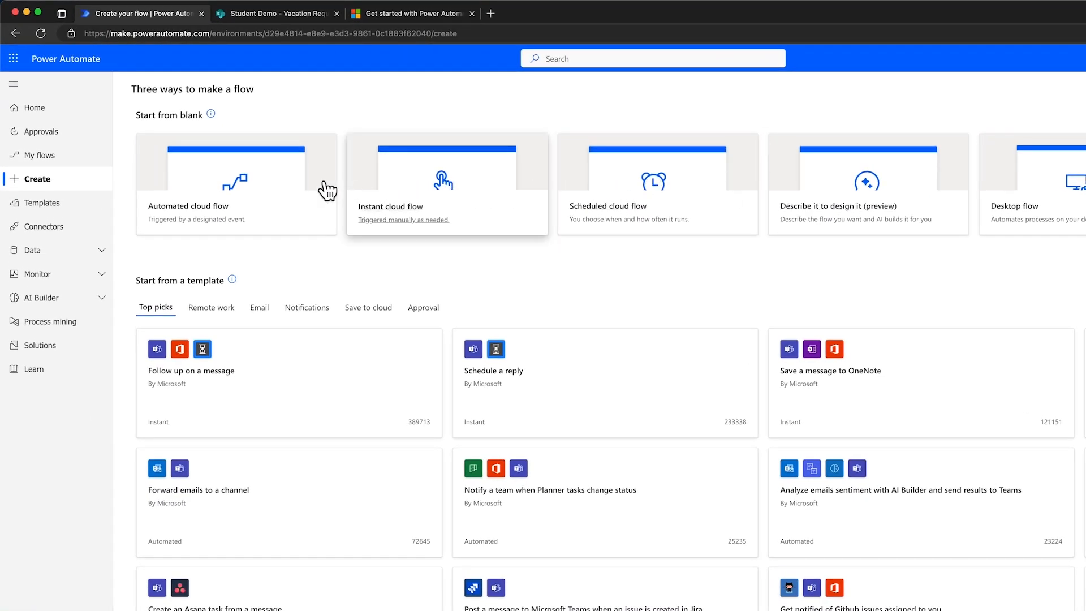
{"action": "left_click", "coordinate": [246, 190]}
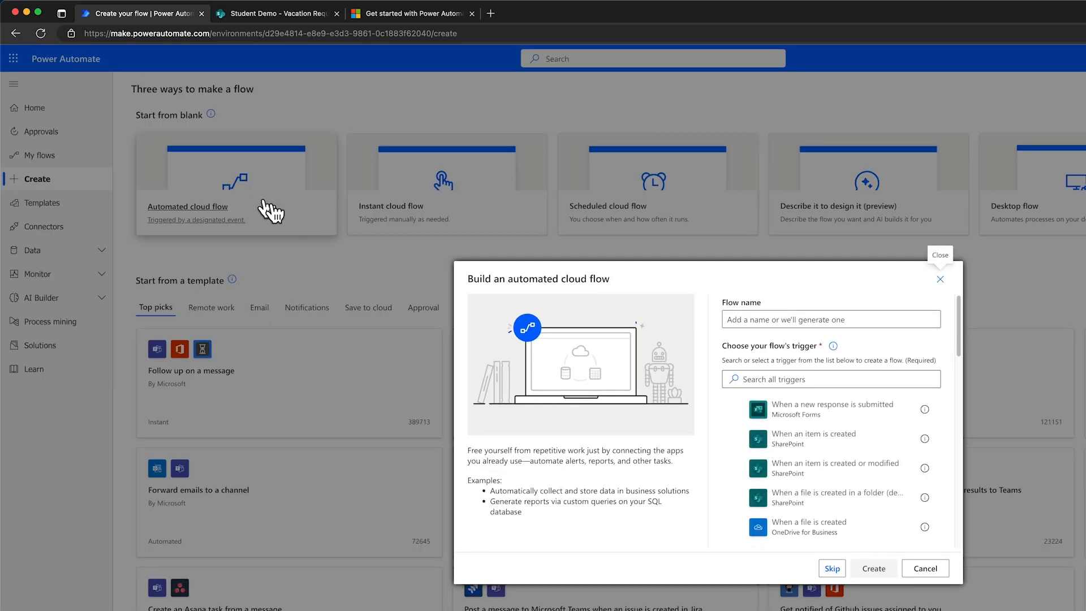
{"action": "left_click", "coordinate": [786, 319]}
{"action": "type", "text": "Approval Re"}
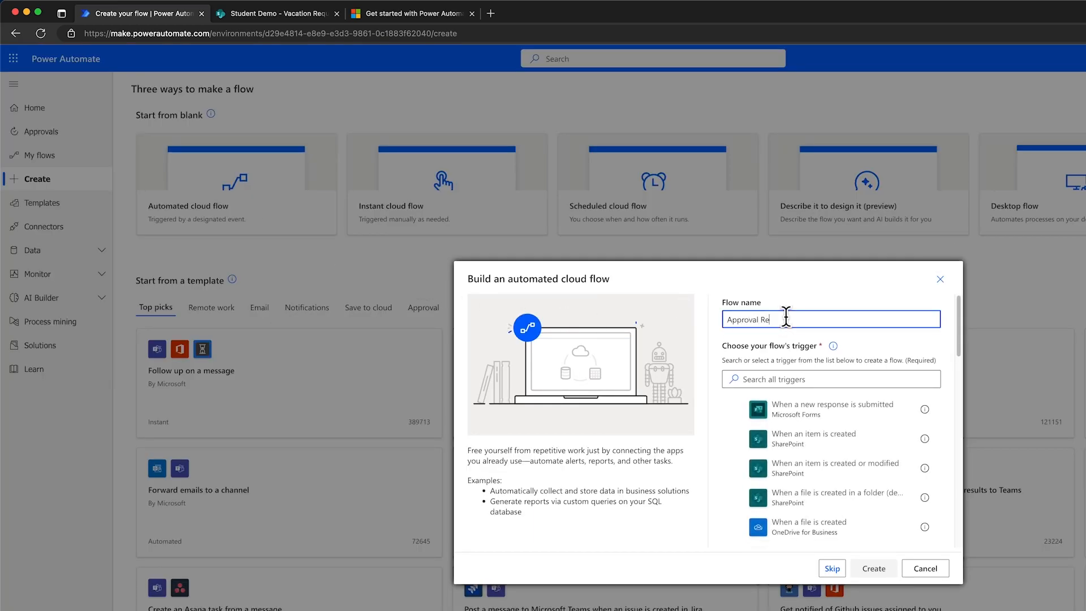
{"action": "type", "text": "quest"}
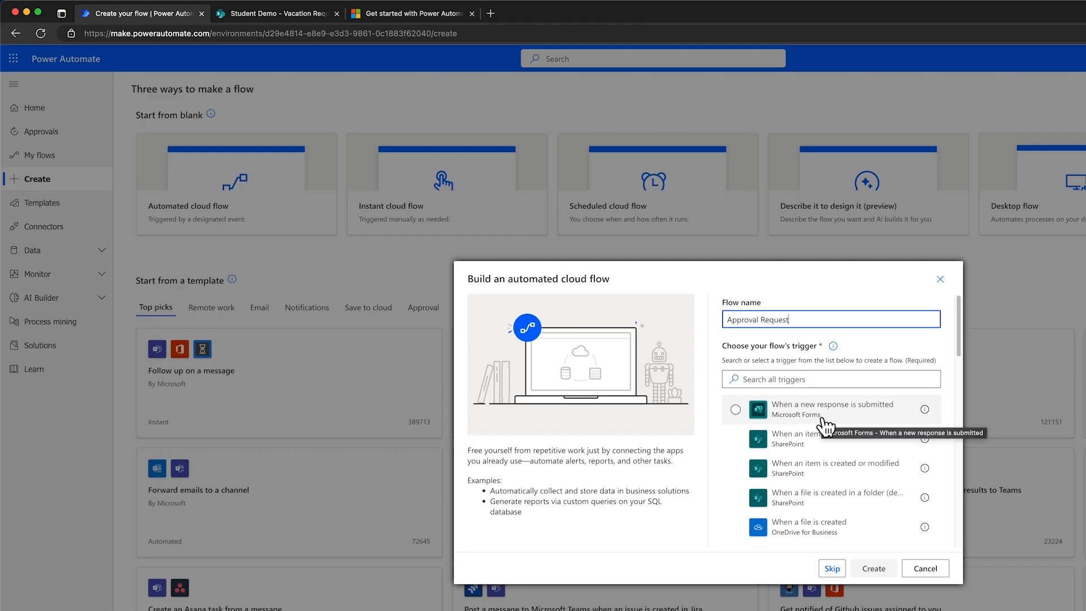
{"action": "left_click", "coordinate": [864, 446]}
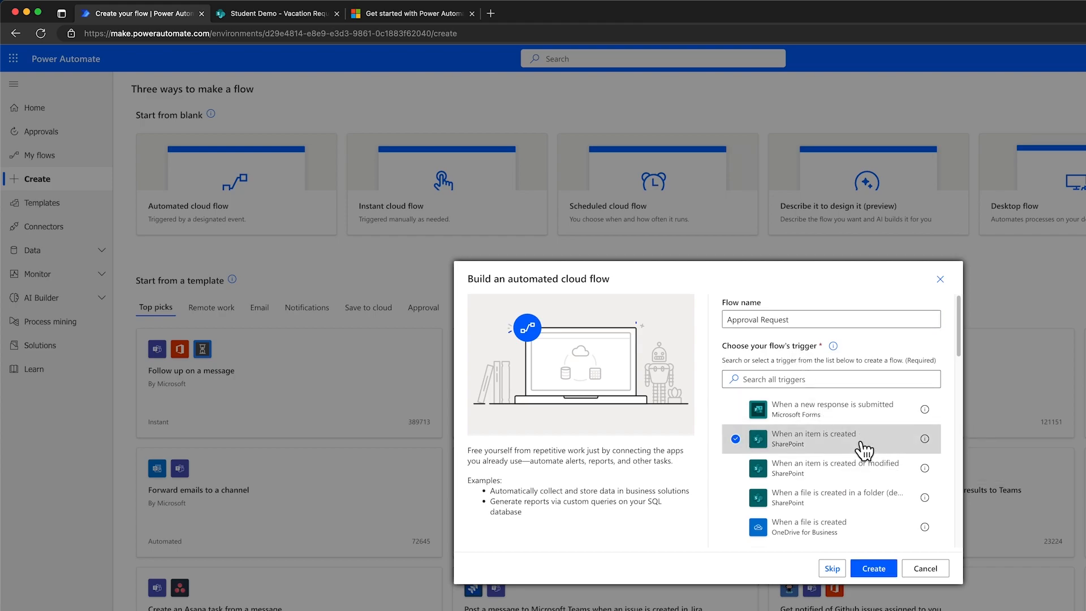
{"action": "left_click", "coordinate": [873, 569]}
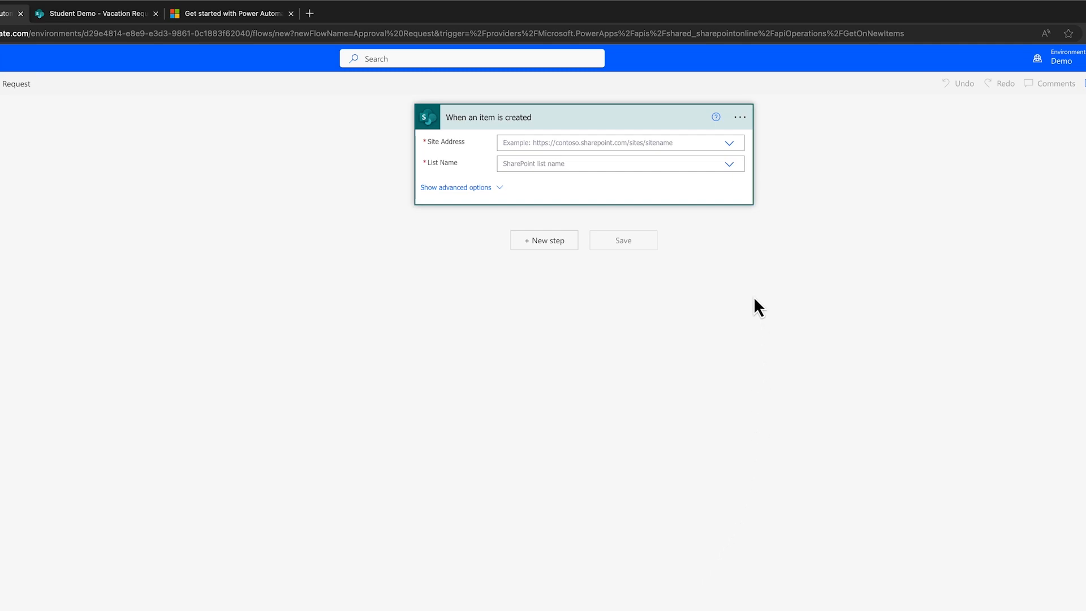
Set the trigger's site address to the Student Demo SharePoint site and its list name to Vacation Request.
{"action": "left_click", "coordinate": [729, 142]}
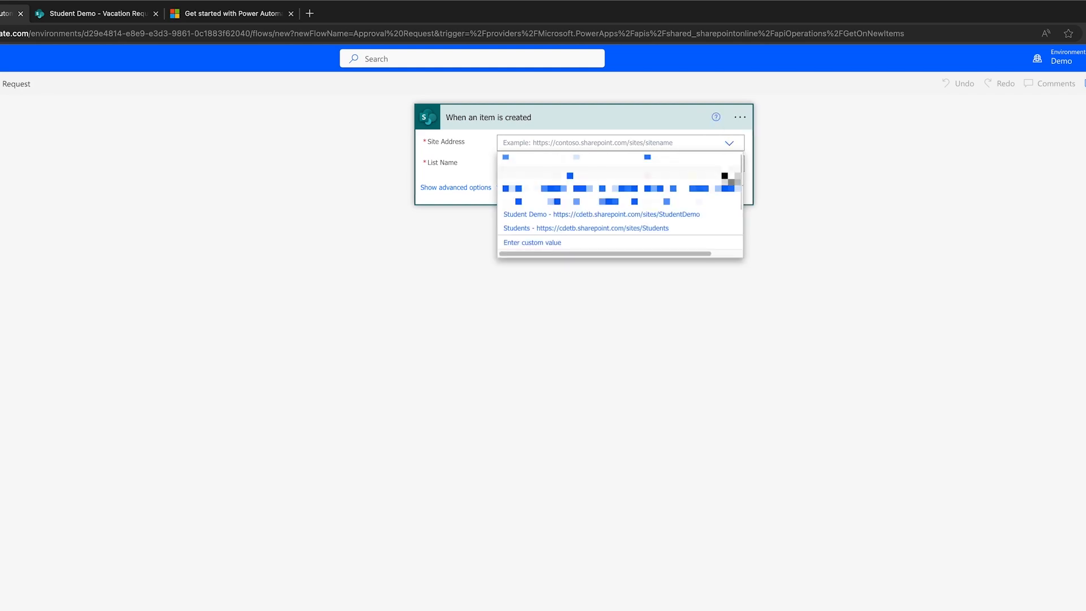
{"action": "left_click", "coordinate": [598, 215]}
{"action": "left_click", "coordinate": [729, 164]}
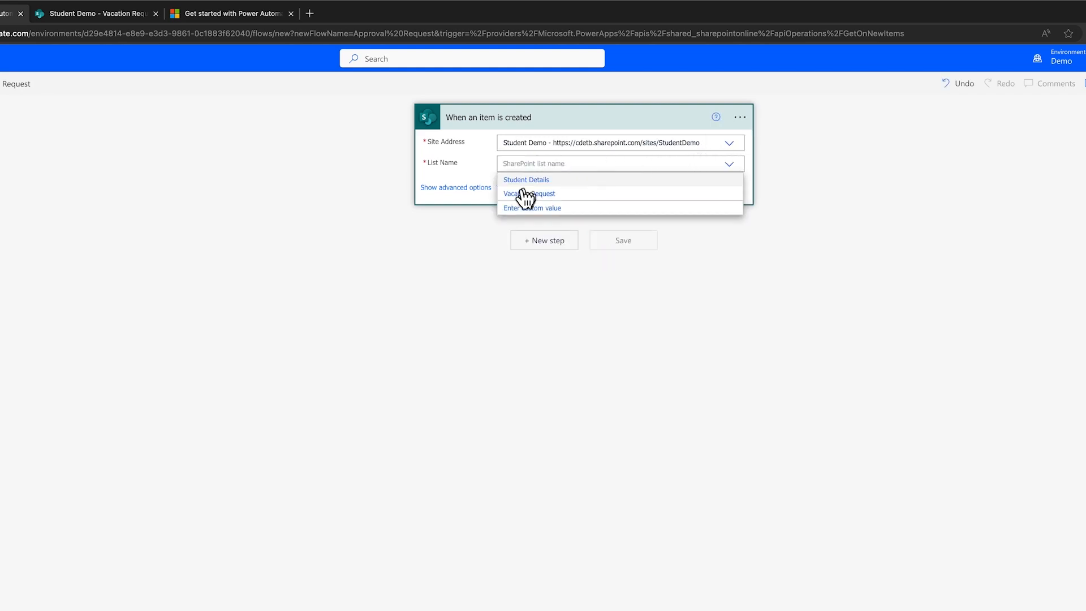
{"action": "left_click", "coordinate": [536, 195]}
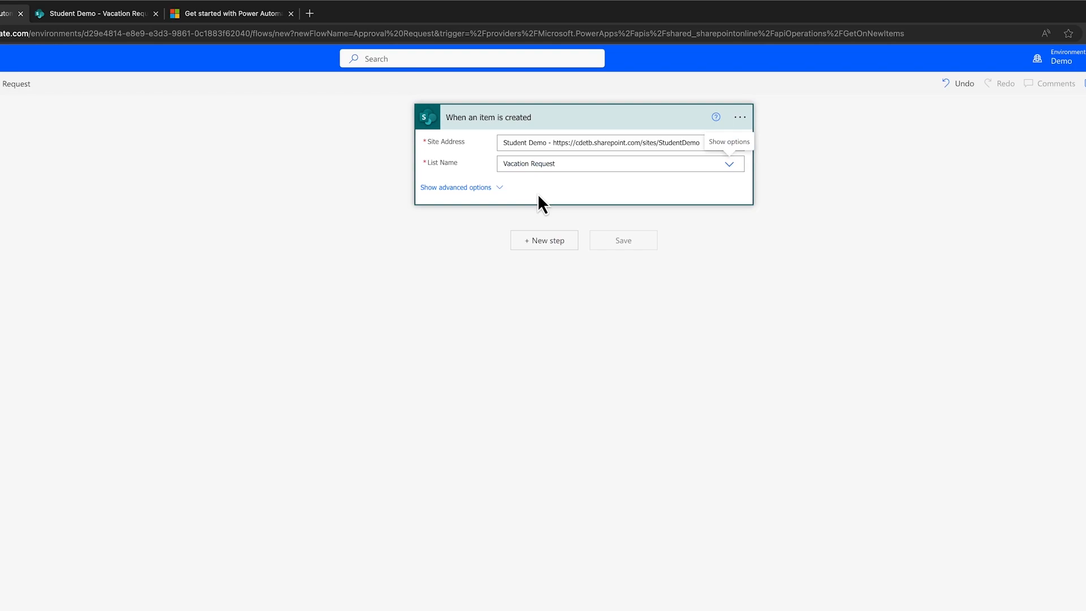
Add the Office 365 Users action Get my profile (V2) after the trigger.
{"action": "left_click", "coordinate": [552, 242]}
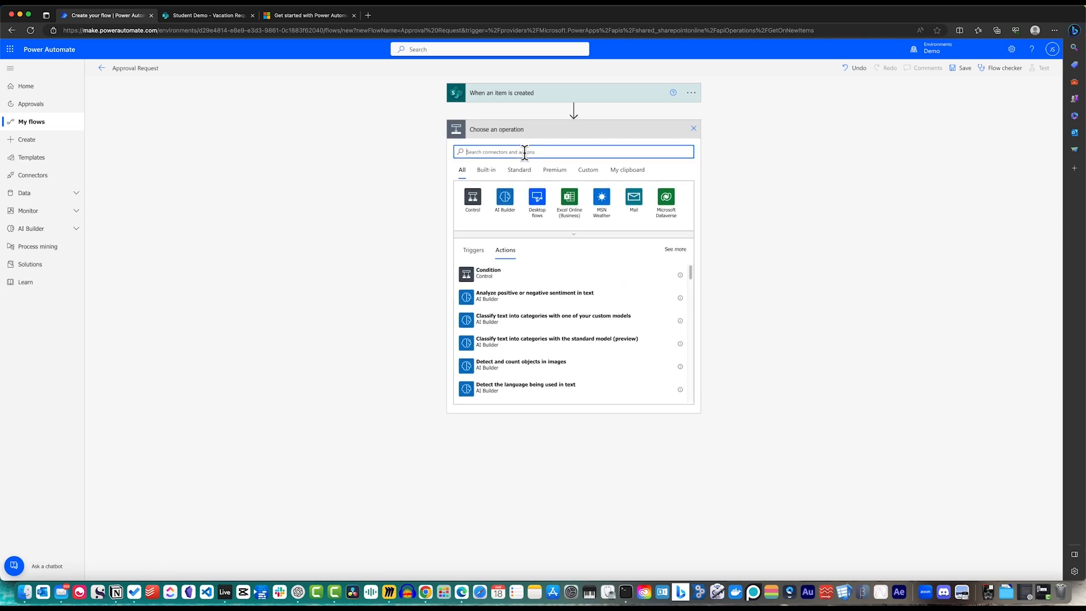
{"action": "type", "text": "profil"}
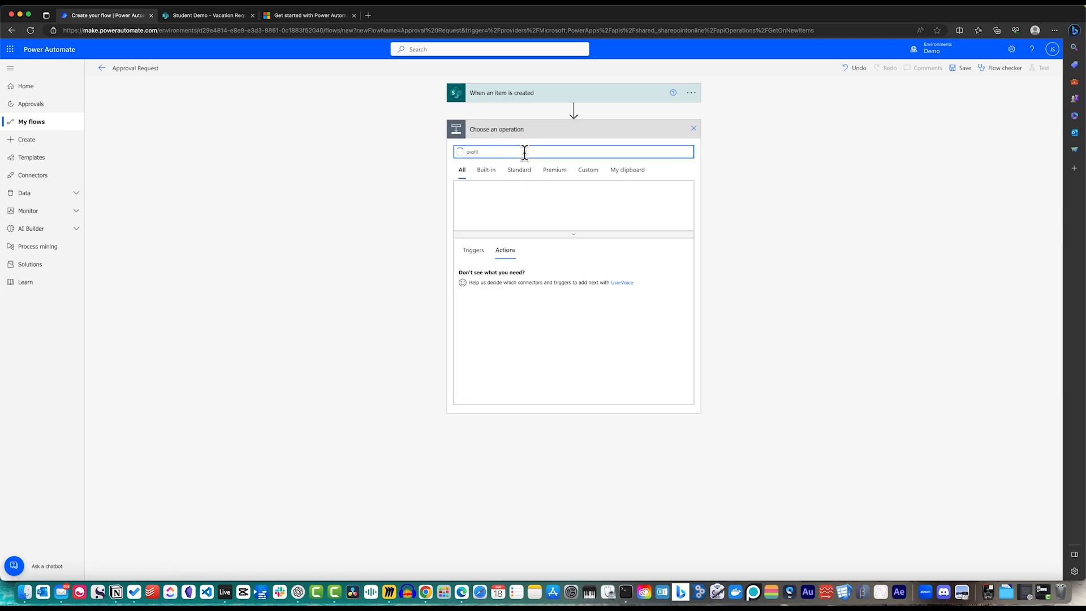
{"action": "type", "text": "e"}
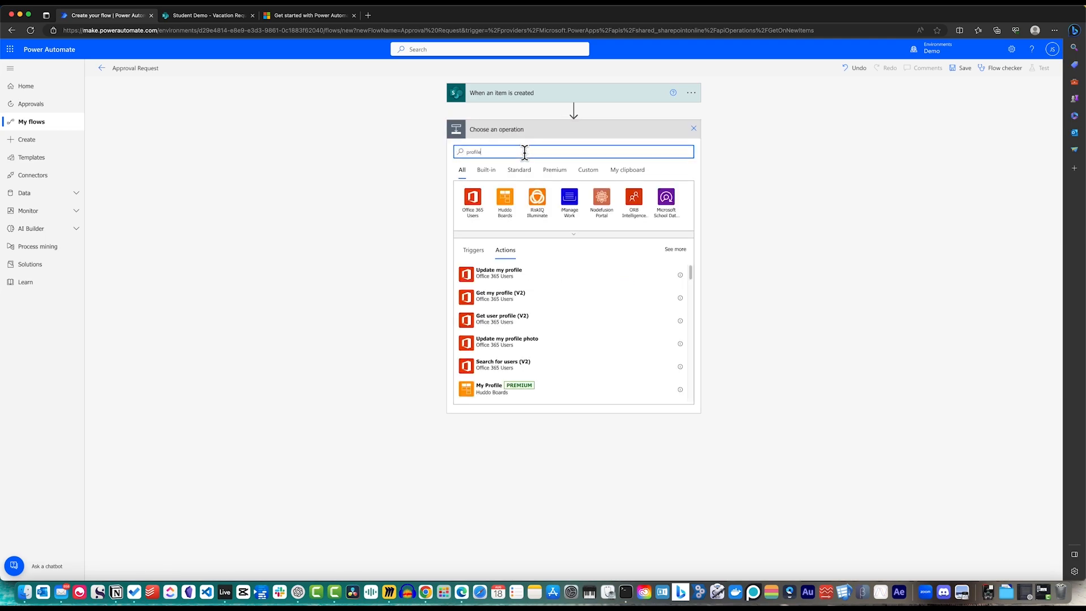
{"action": "left_click", "coordinate": [471, 196]}
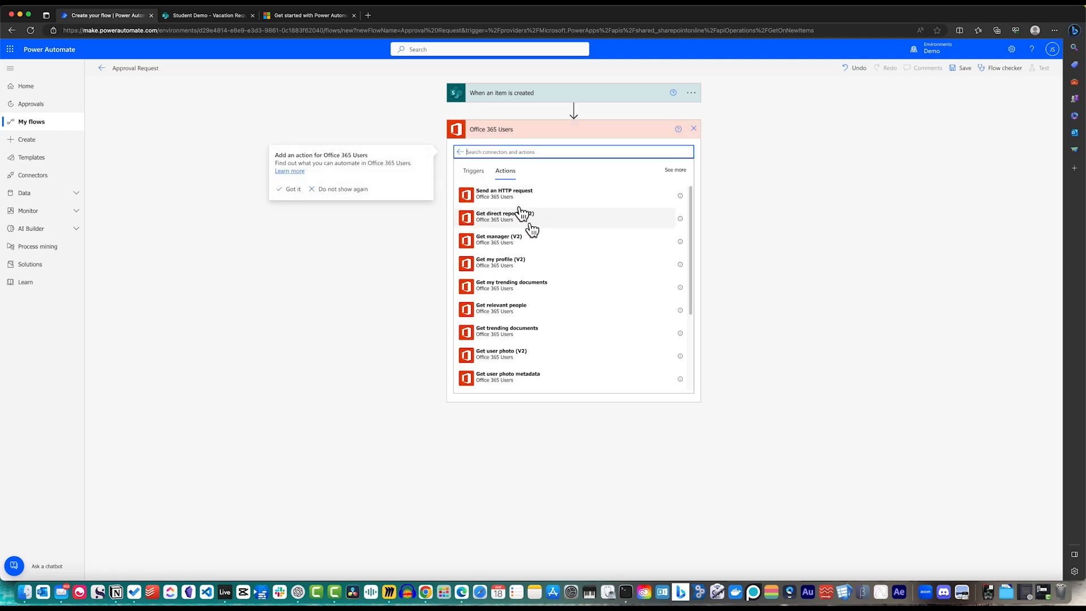
{"action": "left_click", "coordinate": [533, 264]}
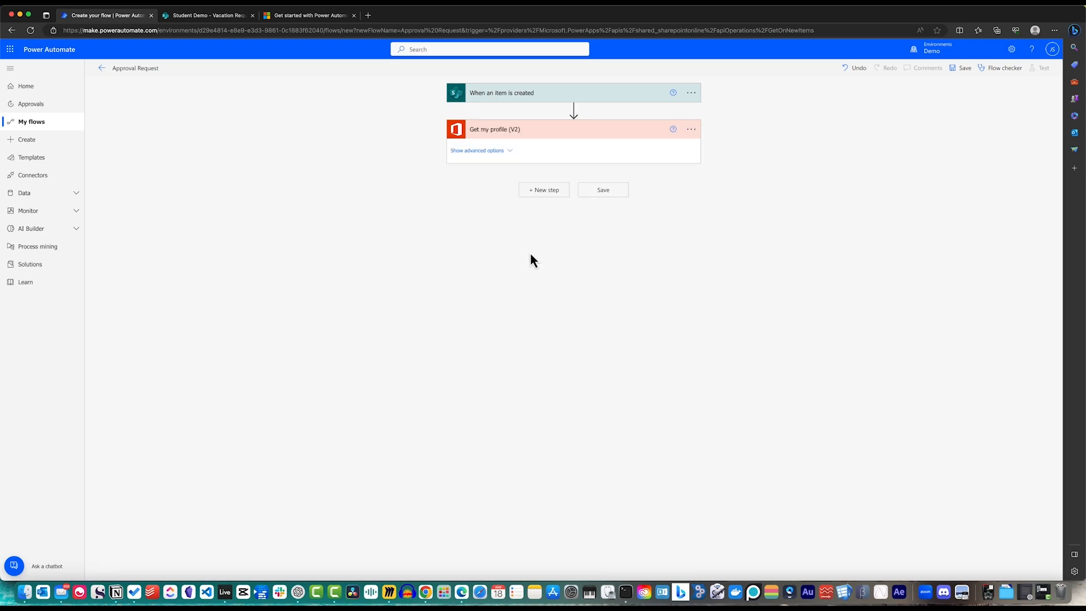
Add a Start and wait for an approval action with the approval type Approve/Reject - First to respond.
{"action": "left_click", "coordinate": [546, 191]}
{"action": "type", "text": "approval"}
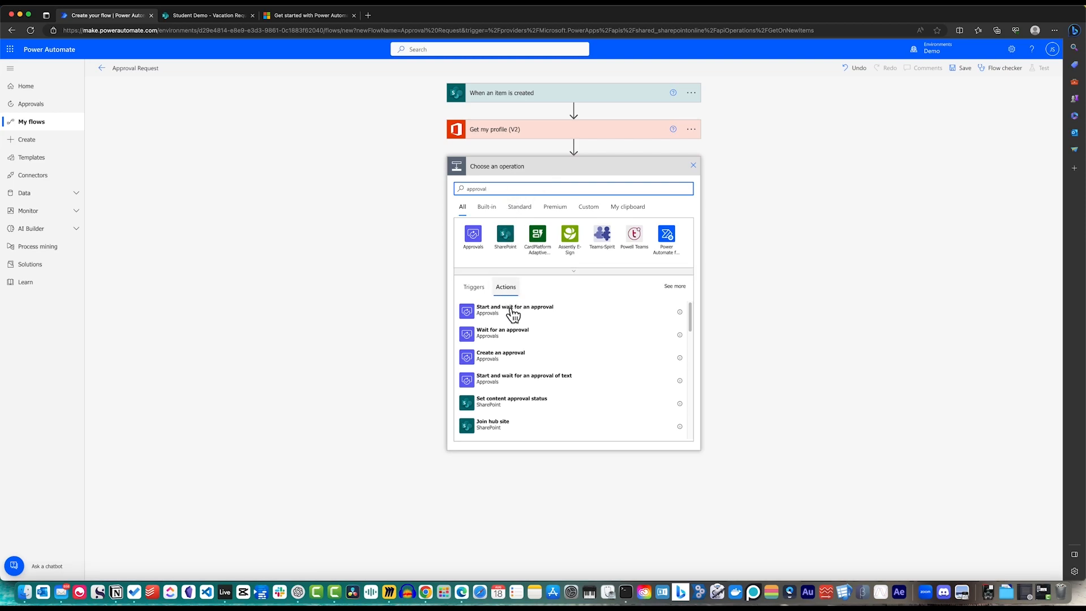
{"action": "left_click", "coordinate": [512, 311]}
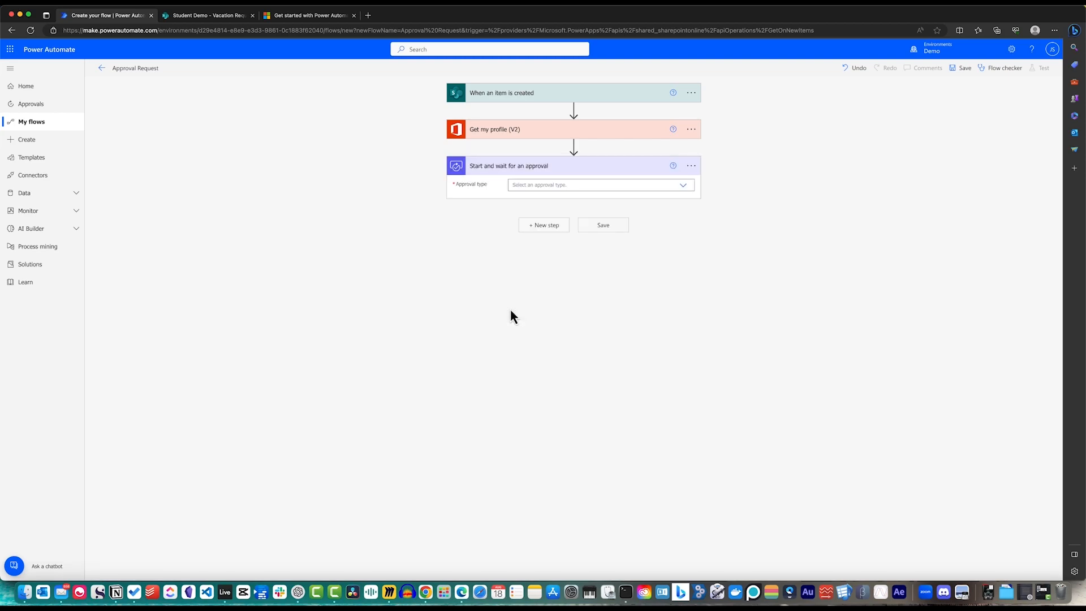
{"action": "left_click", "coordinate": [683, 187]}
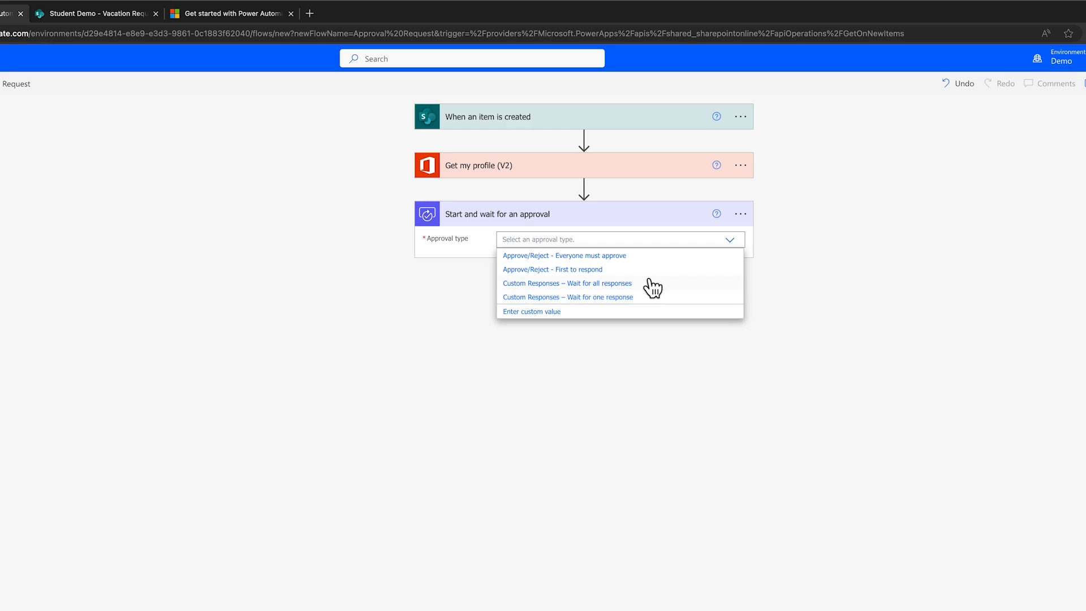
{"action": "left_click", "coordinate": [645, 273]}
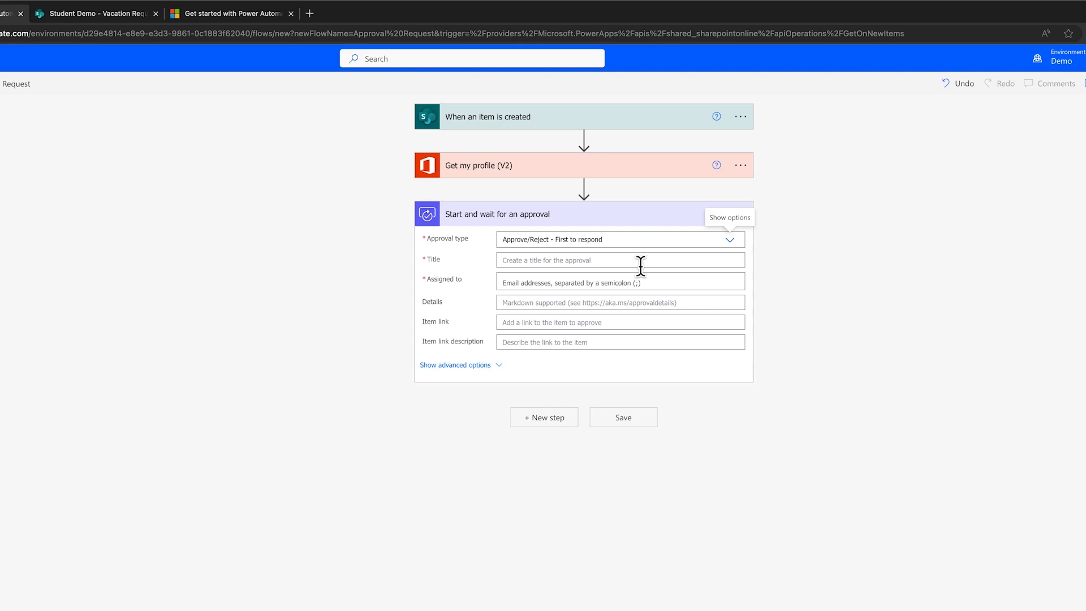
Title the approval Vacation Request and assign it to the approver's email address.
{"action": "left_click", "coordinate": [589, 260]}
{"action": "type", "text": "Vacatio"}
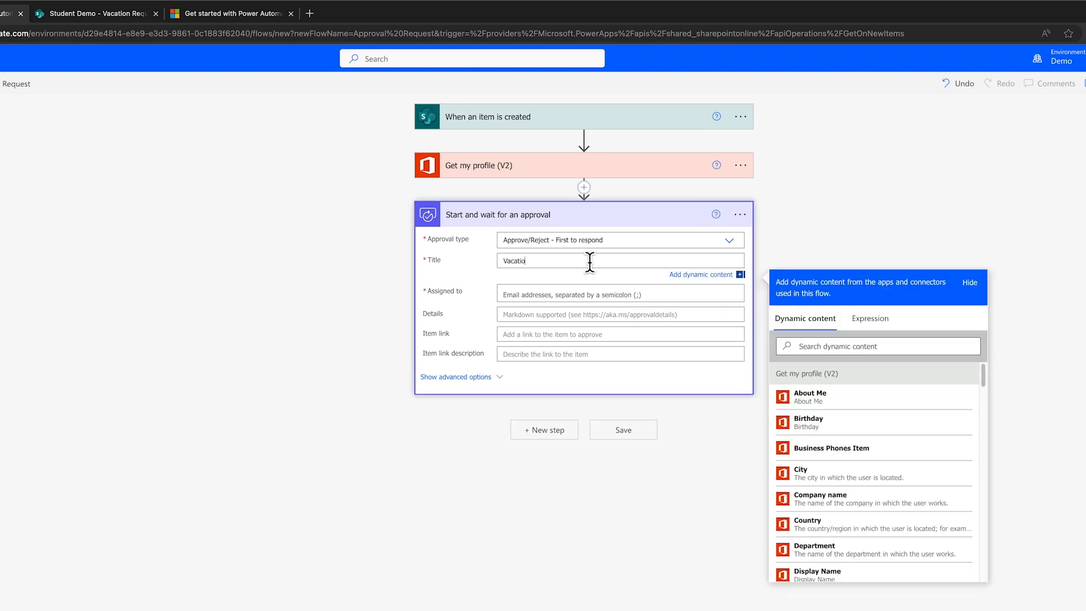
{"action": "type", "text": "n Request"}
{"action": "left_click", "coordinate": [575, 295]}
{"action": "key", "text": "ctrl+v"}
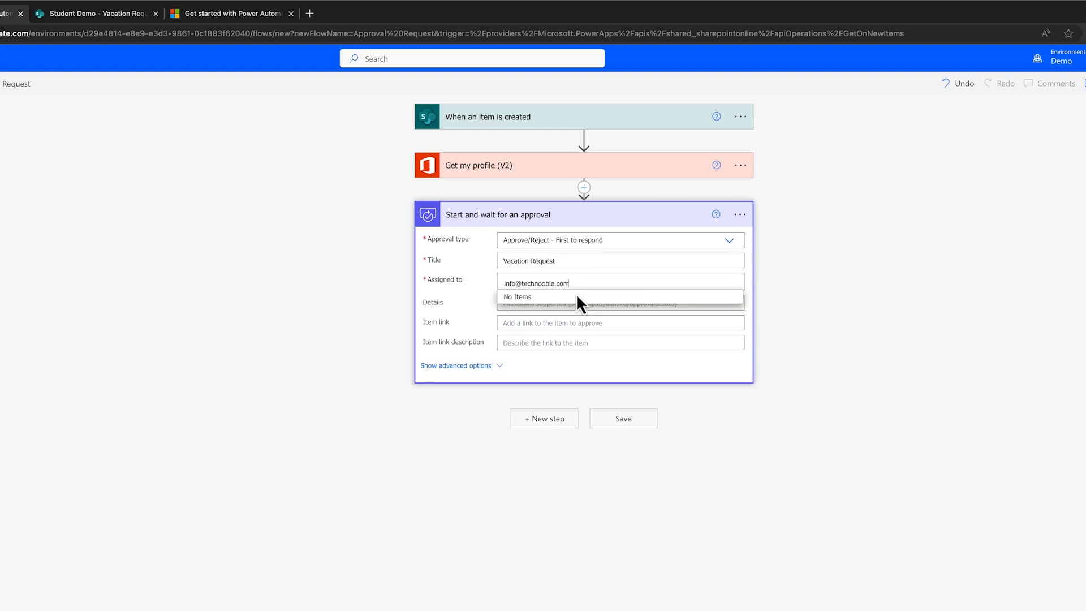
{"action": "left_click", "coordinate": [966, 294]}
Begin the approval details with the dynamic value Created By DisplayName followed by the text "wants to on vacation from".
{"action": "left_click", "coordinate": [565, 304]}
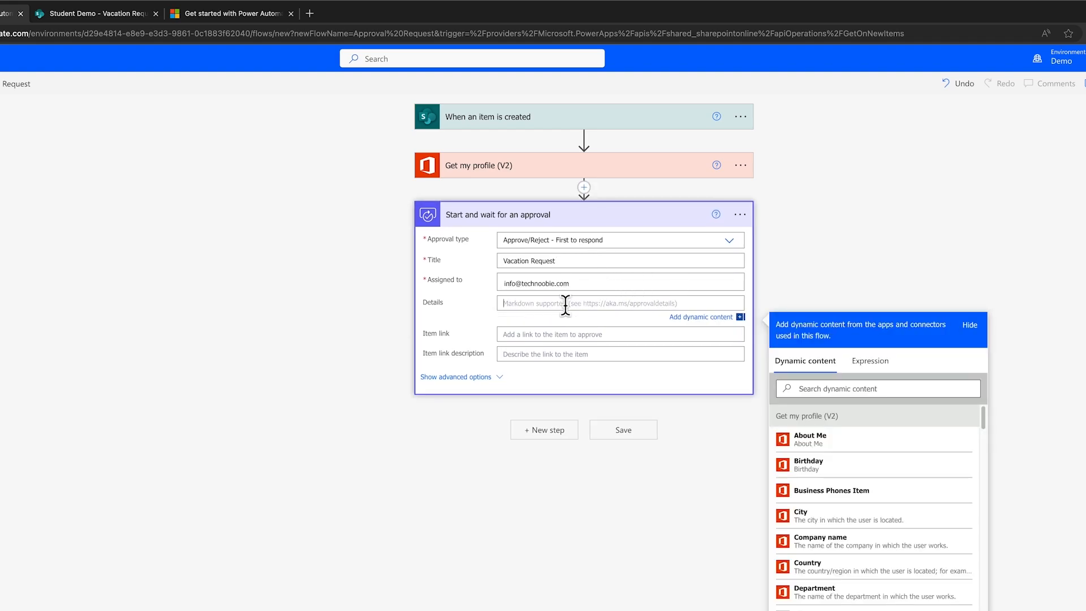
{"action": "scroll", "coordinate": [851, 478], "scroll_direction": "down", "scroll_amount": 4}
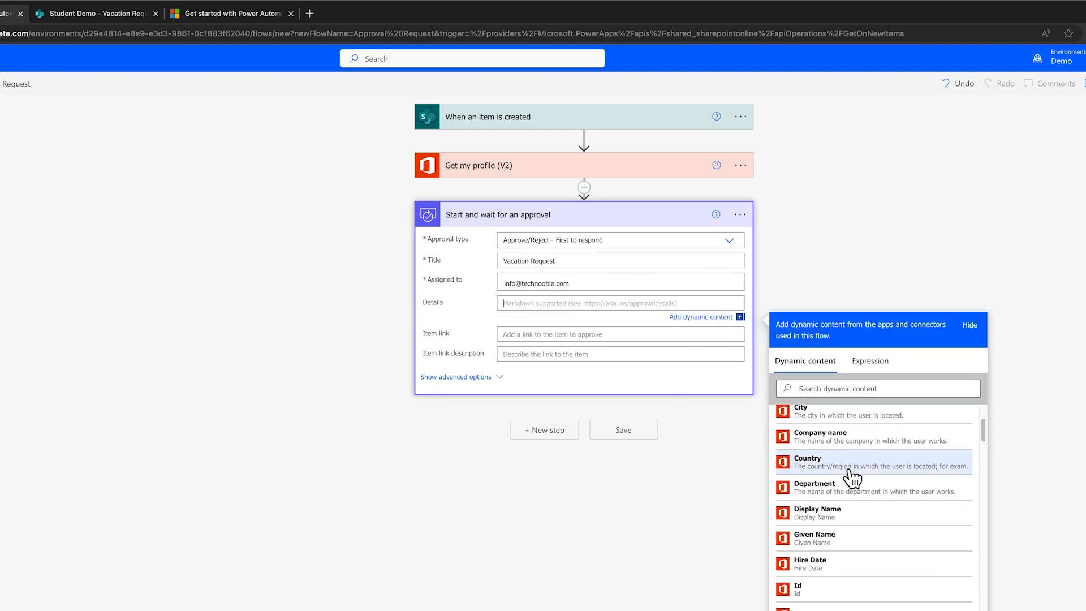
{"action": "left_click", "coordinate": [834, 388]}
{"action": "scroll", "coordinate": [849, 453], "scroll_direction": "down", "scroll_amount": 2}
{"action": "scroll", "coordinate": [849, 453], "scroll_direction": "down", "scroll_amount": 6}
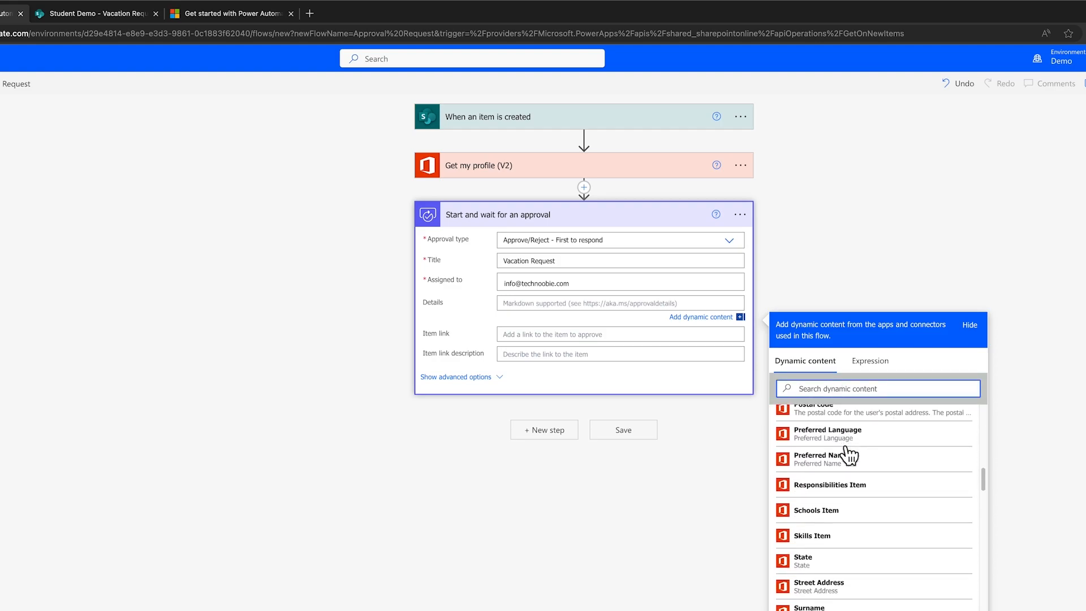
{"action": "scroll", "coordinate": [848, 454], "scroll_direction": "down", "scroll_amount": 8}
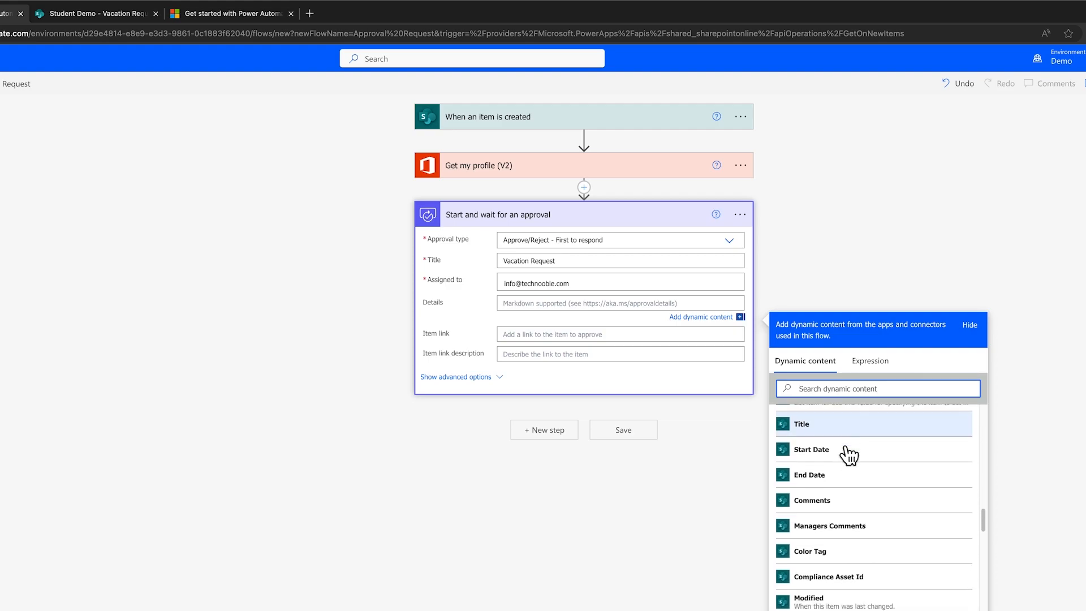
{"action": "scroll", "coordinate": [848, 454], "scroll_direction": "down", "scroll_amount": 2}
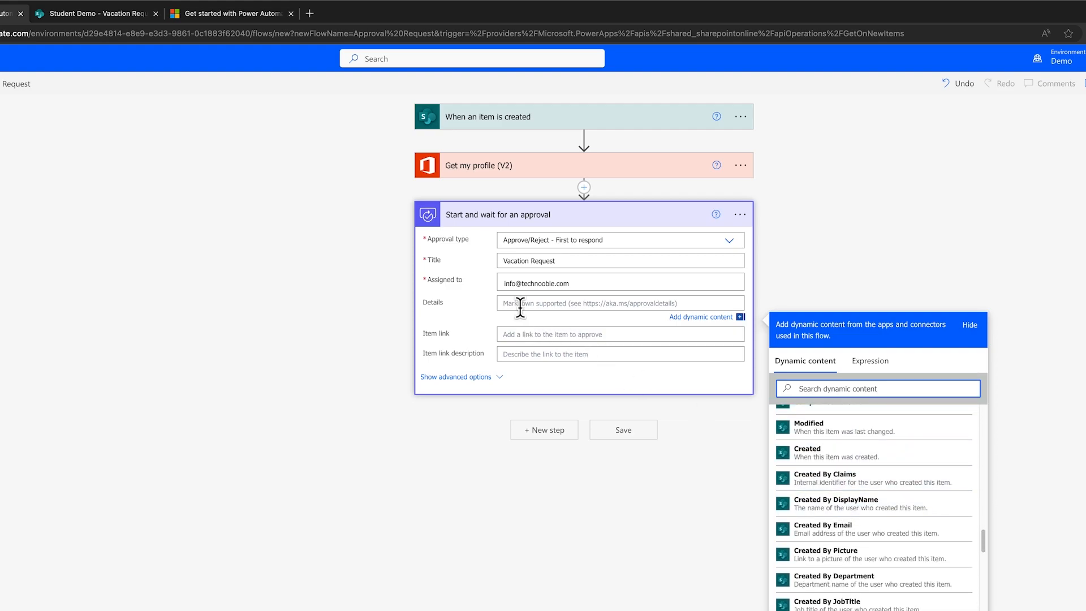
{"action": "left_click", "coordinate": [865, 506]}
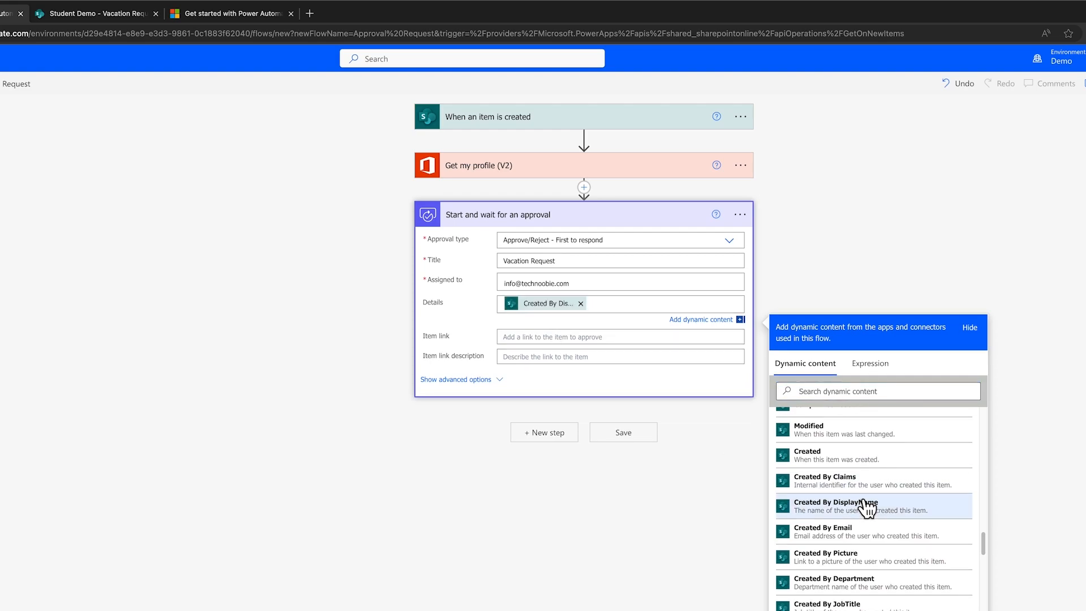
{"action": "type", "text": "wants to on vacation from"}
Complete the approval details with the dynamic Start Date, the word "until" and the dynamic End Date.
{"action": "left_click", "coordinate": [869, 393]}
{"action": "type", "text": "start"}
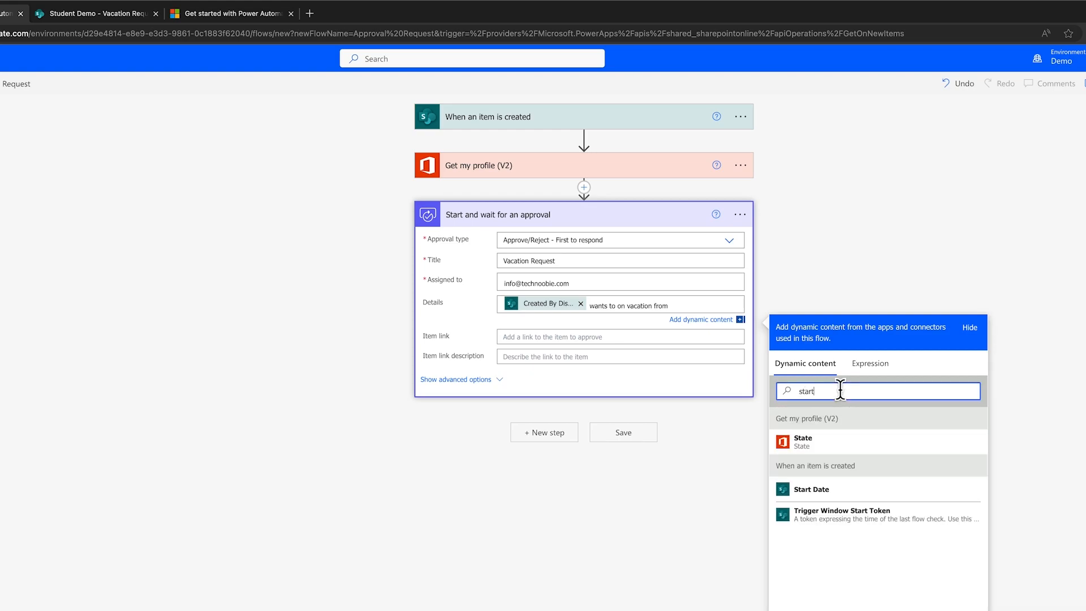
{"action": "left_click", "coordinate": [831, 491]}
{"action": "type", "text": "until"}
{"action": "left_click_drag", "start_coordinate": [820, 400], "coordinate": [694, 399]}
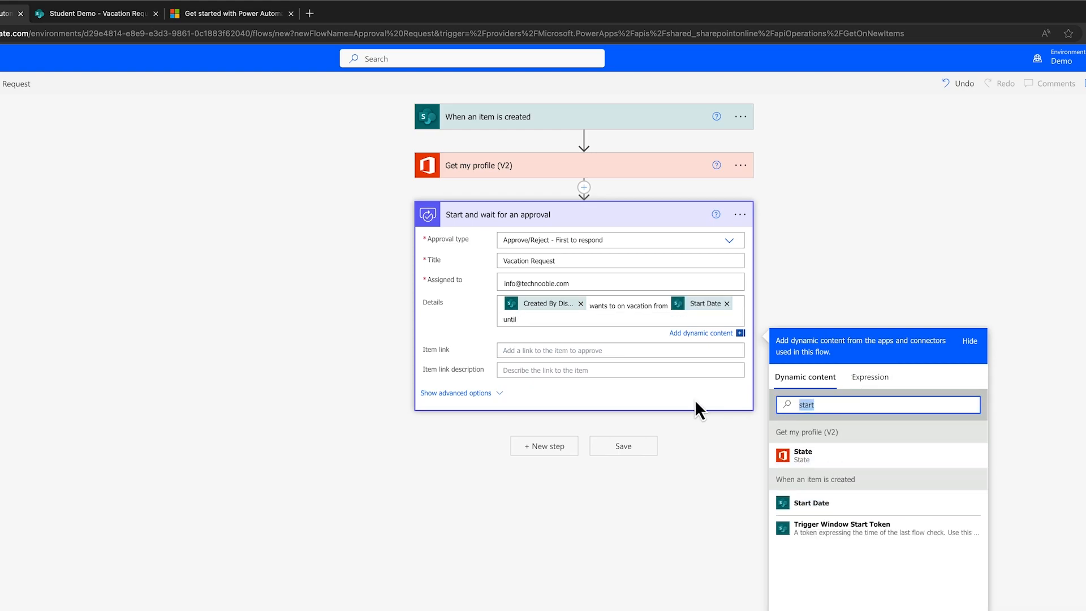
{"action": "type", "text": "end"}
{"action": "left_click", "coordinate": [823, 458]}
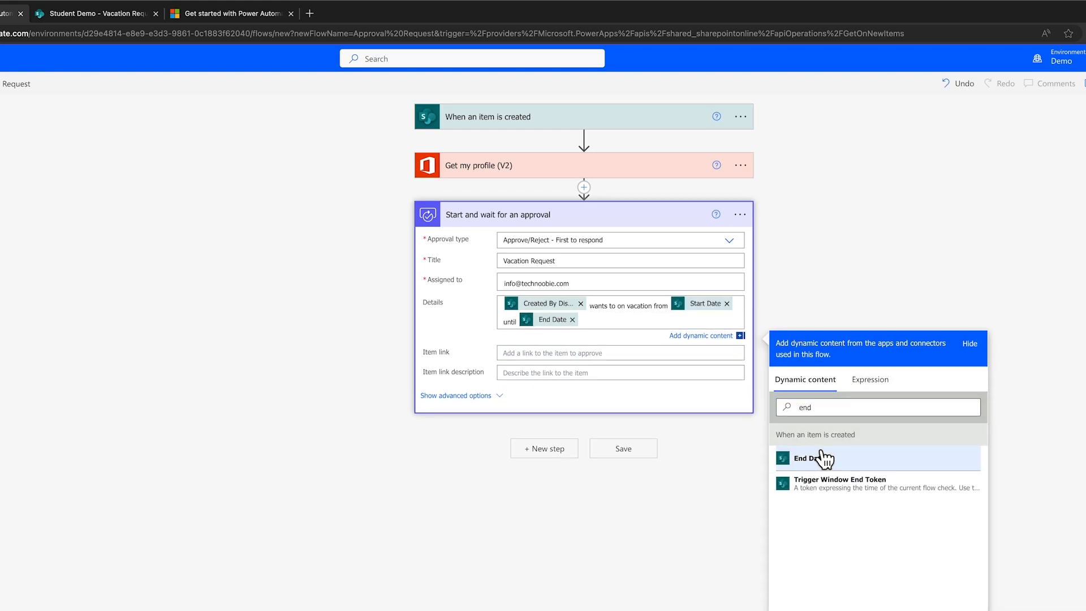
Add a Condition after the approval that checks whether Responses Approver response is equal to Approve.
{"action": "left_click", "coordinate": [548, 450]}
{"action": "left_click", "coordinate": [549, 436]}
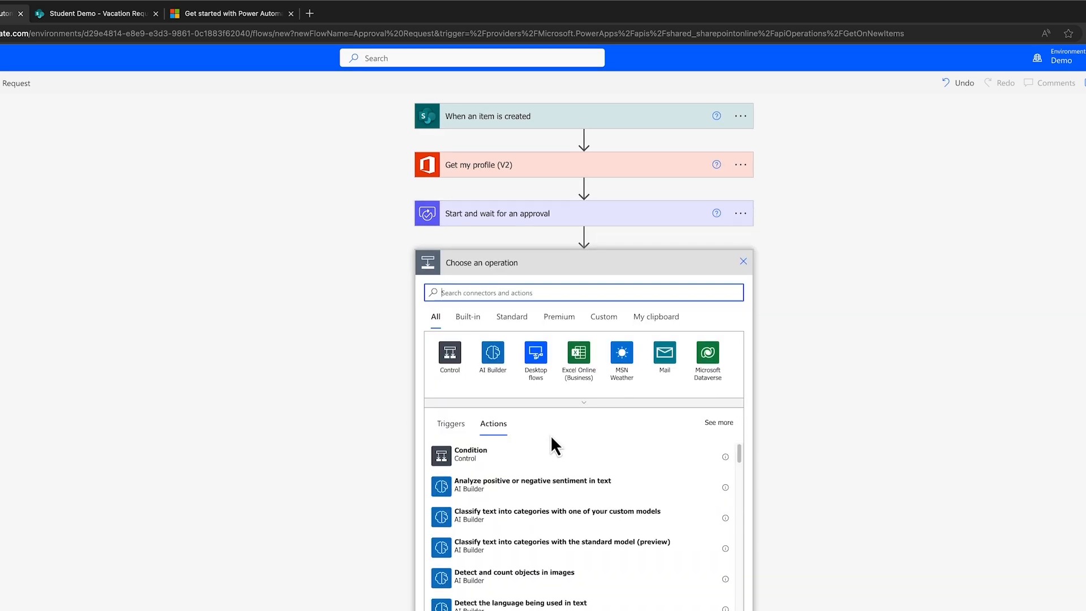
{"action": "left_click", "coordinate": [467, 451]}
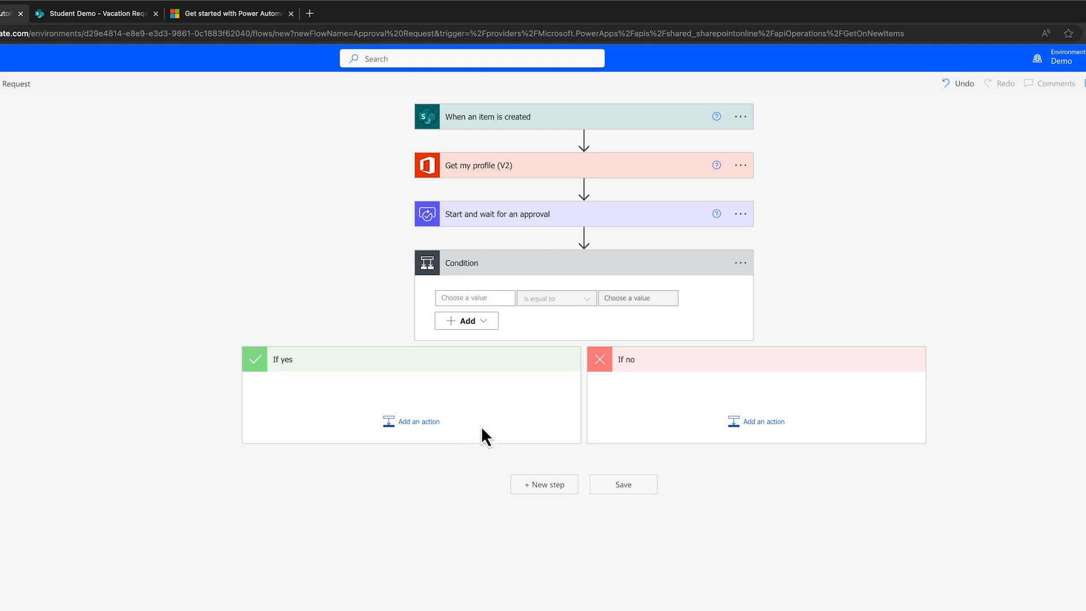
{"action": "left_click", "coordinate": [492, 298]}
{"action": "scroll", "coordinate": [700, 462], "scroll_direction": "down", "scroll_amount": 5}
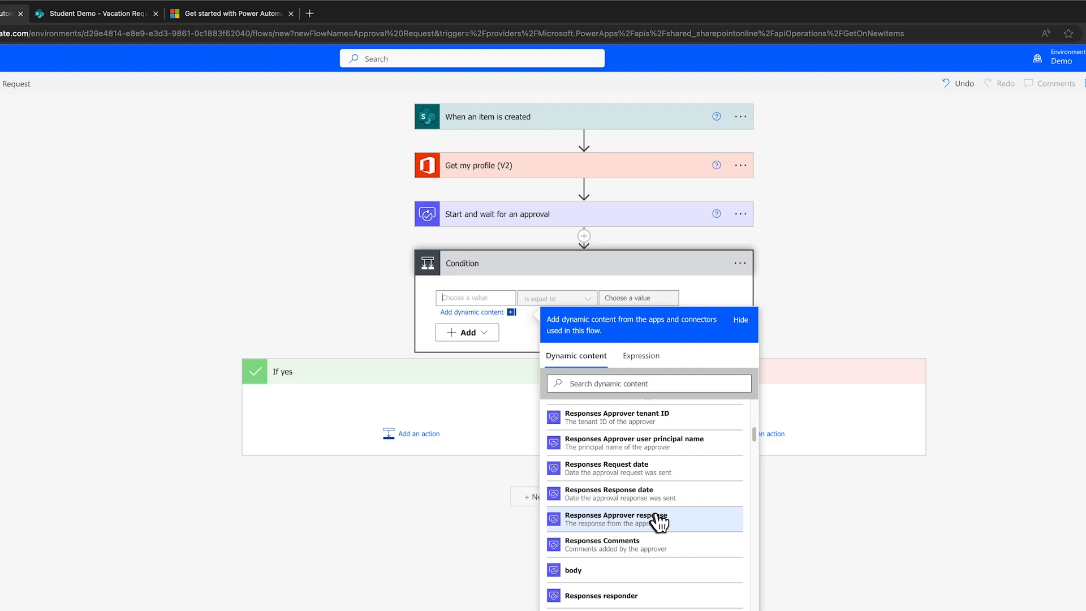
{"action": "left_click", "coordinate": [658, 519]}
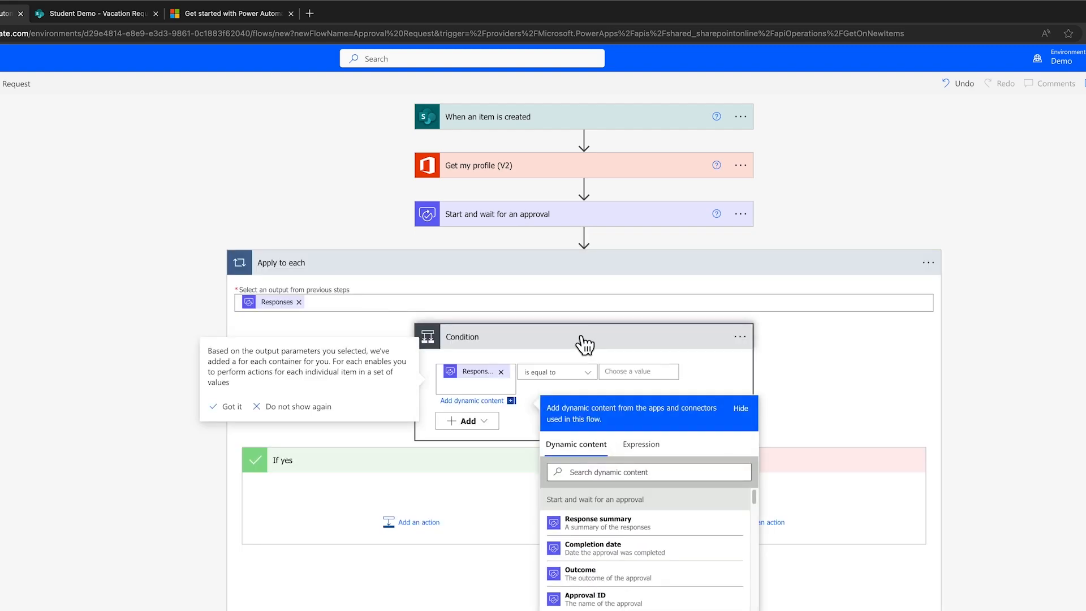
{"action": "left_click", "coordinate": [640, 372]}
{"action": "type", "text": "Approve"}
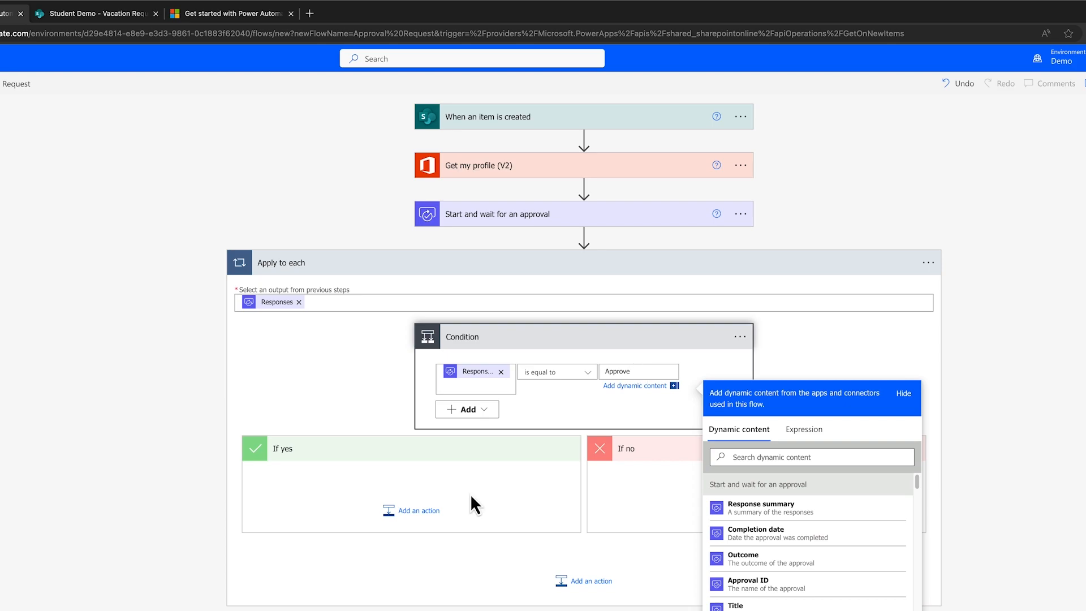
Add an Office 365 Outlook Send an email (V2) action to the If yes branch, addressed to the dynamic value Created By Email.
{"action": "left_click", "coordinate": [407, 509]}
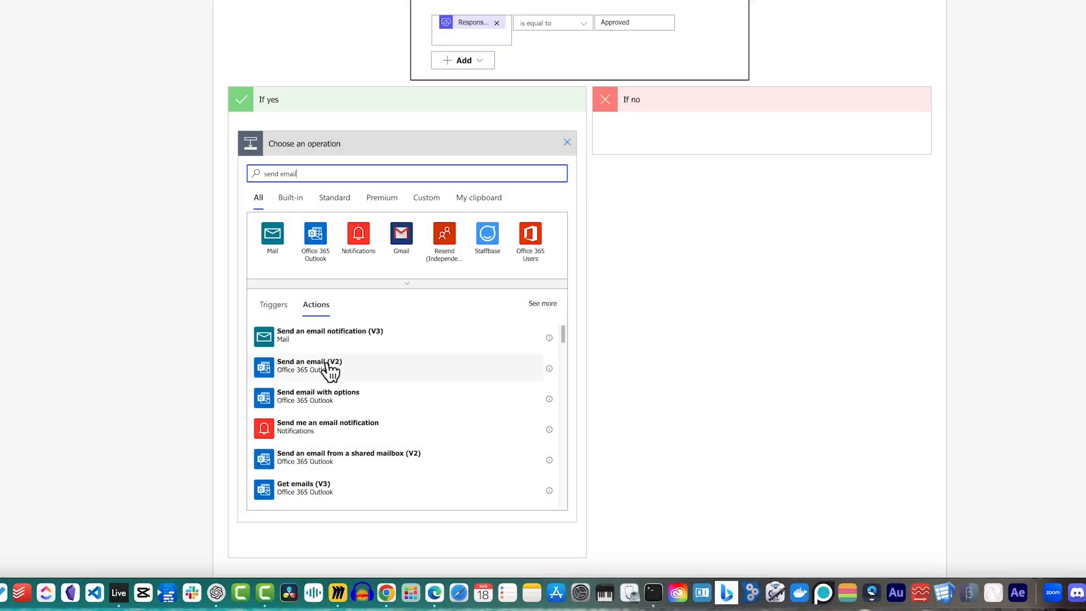
{"action": "left_click", "coordinate": [329, 367]}
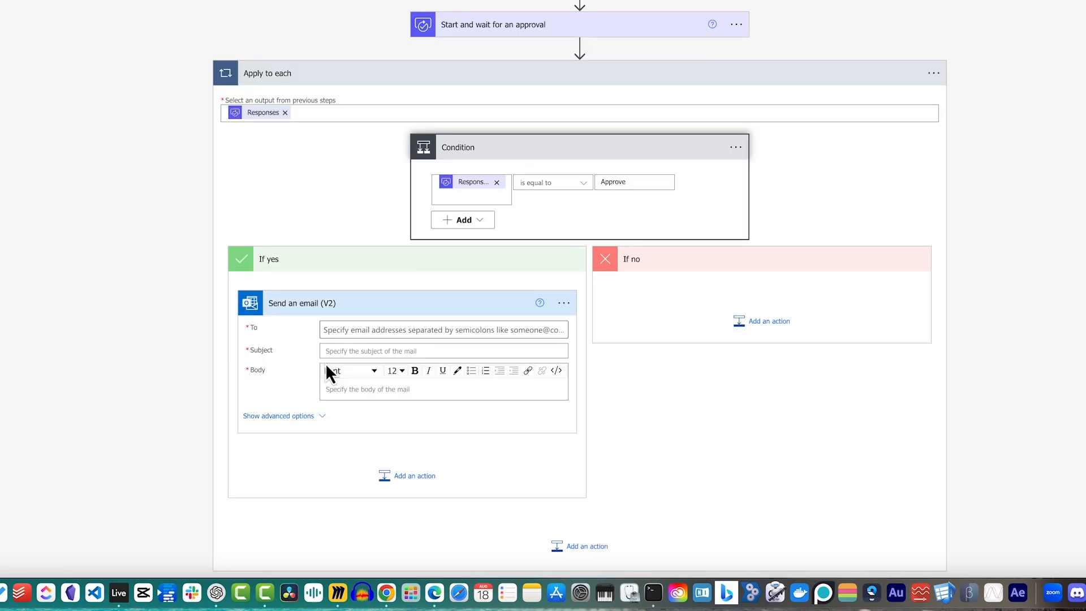
{"action": "left_click", "coordinate": [365, 332]}
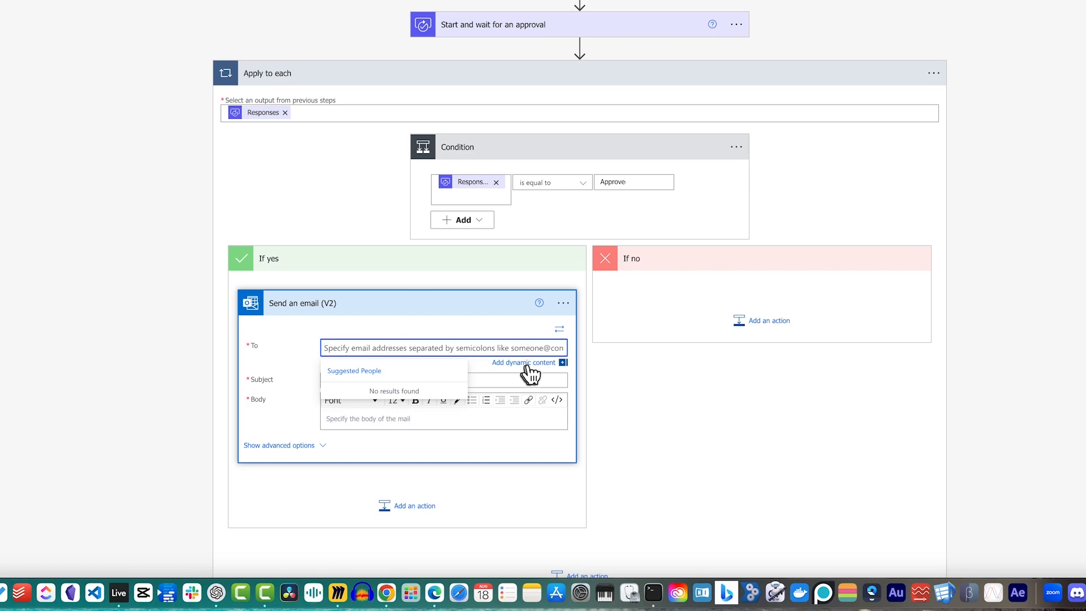
{"action": "left_click", "coordinate": [529, 363]}
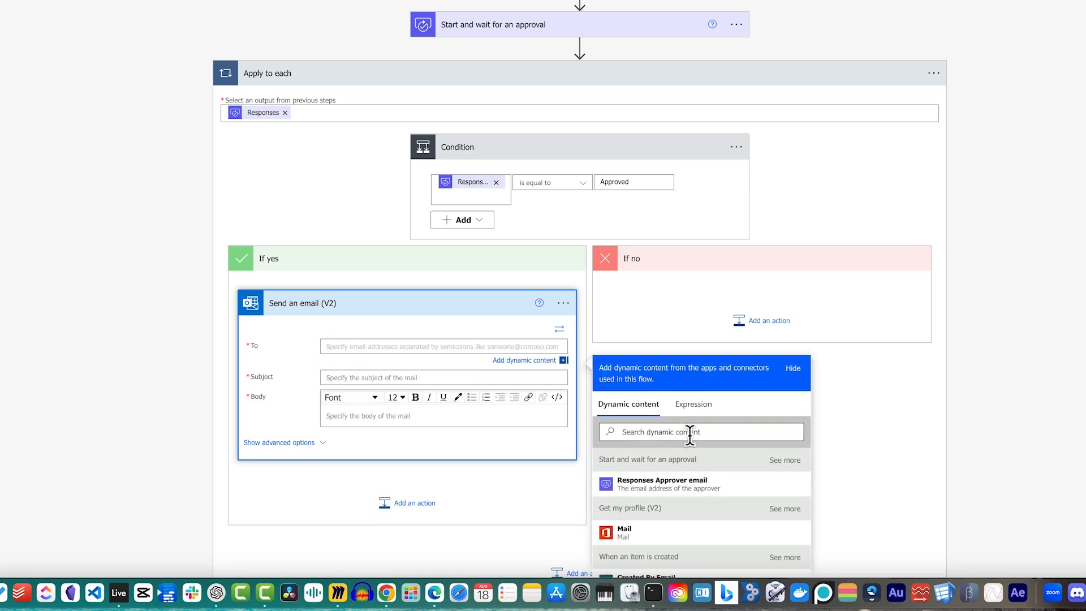
{"action": "scroll", "coordinate": [691, 437], "scroll_direction": "down", "scroll_amount": 3}
{"action": "left_click", "coordinate": [684, 499]}
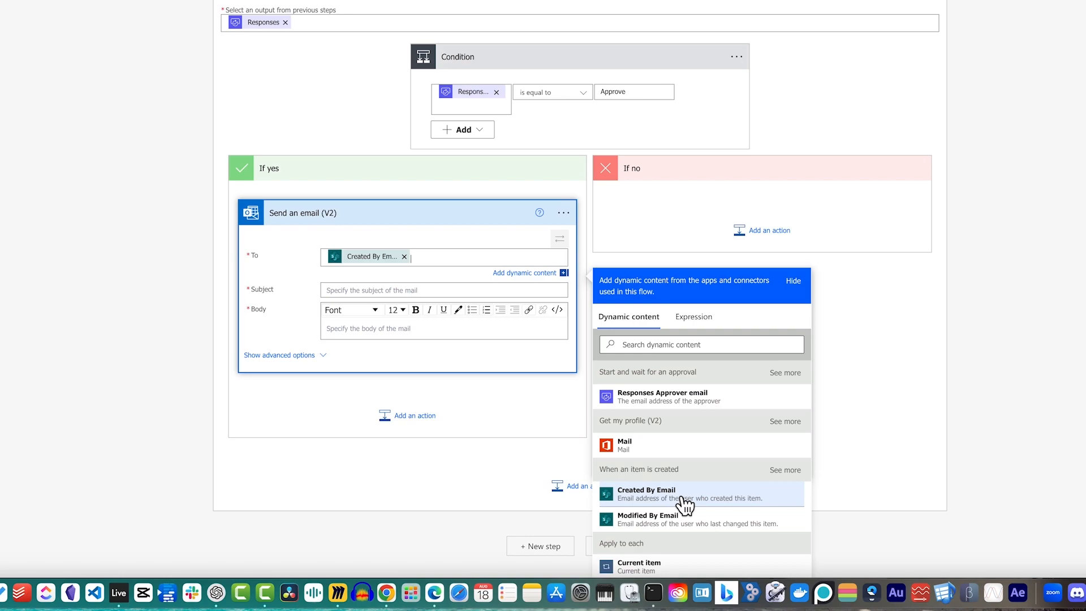
Set the If yes email's subject to "Your vacation request has been approved".
{"action": "left_click", "coordinate": [382, 287]}
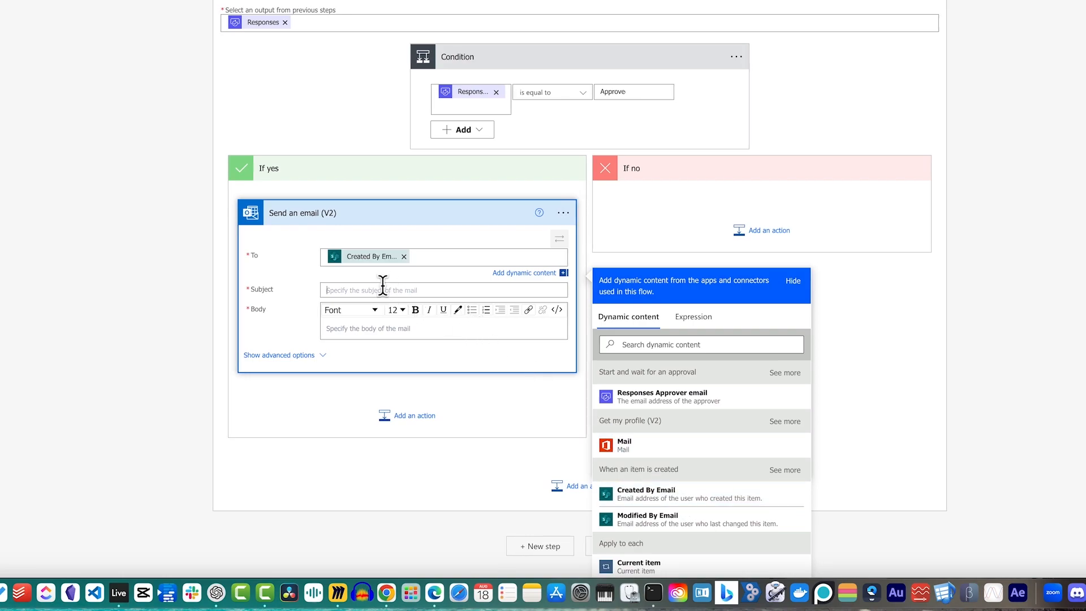
{"action": "type", "text": "Your vacation request has been approved"}
{"action": "key", "text": "Tab"}
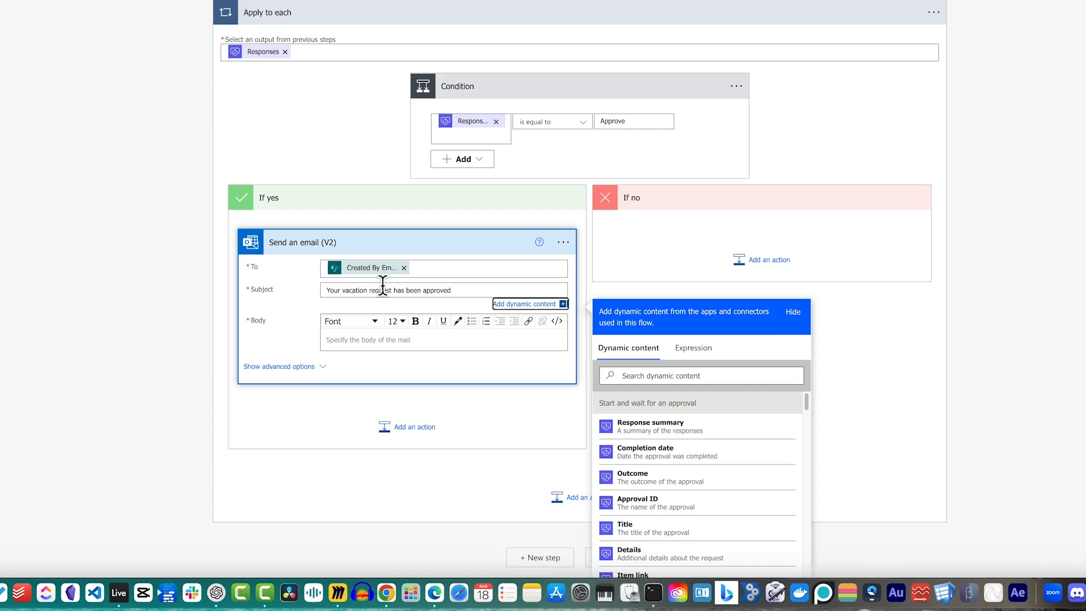
Start the If yes email body with "Approver's Name:" followed by the dynamic Responses Approver name.
{"action": "left_click", "coordinate": [390, 341]}
{"action": "type", "text": "Approver's Name:"}
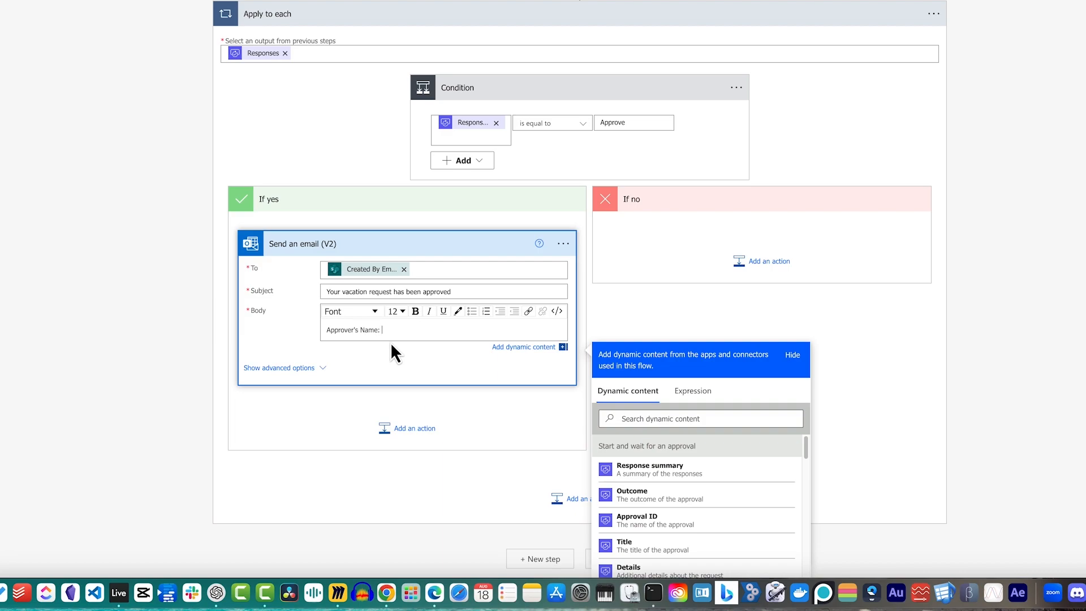
{"action": "left_click", "coordinate": [683, 418]}
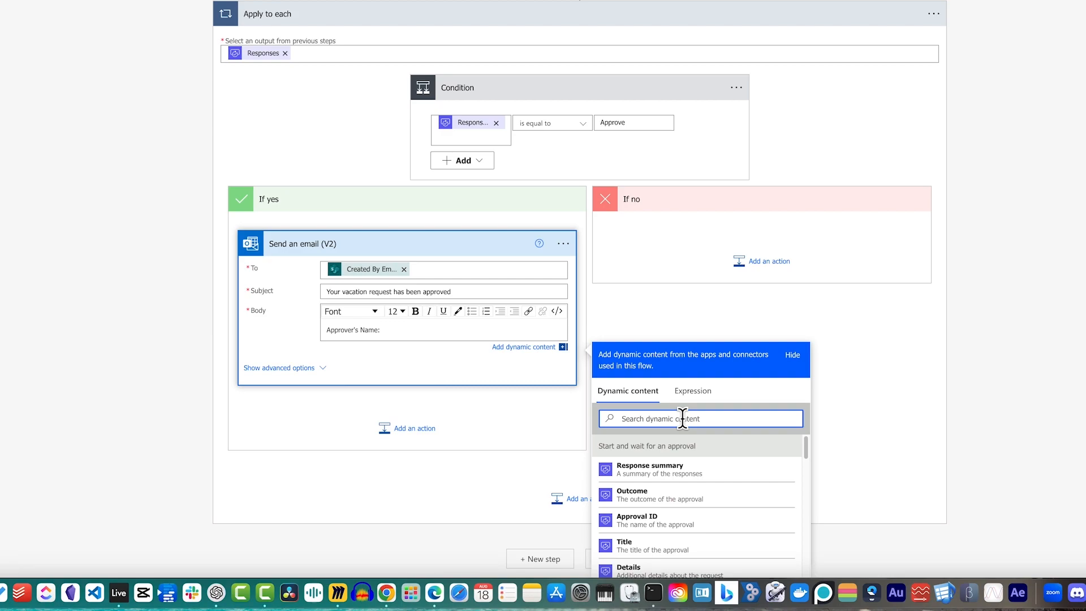
{"action": "type", "text": "name"}
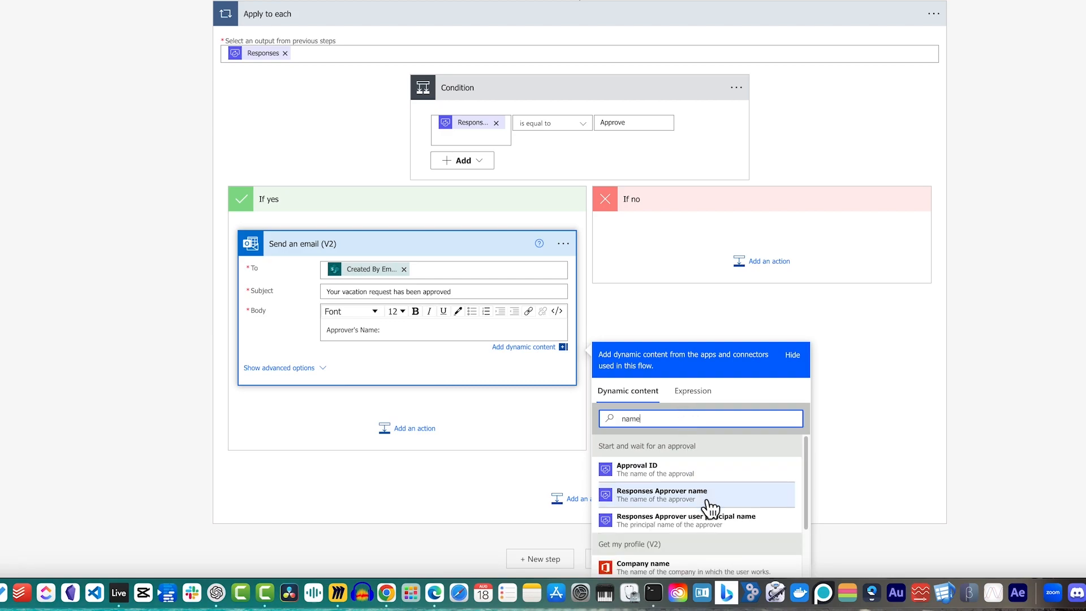
{"action": "left_click", "coordinate": [710, 505]}
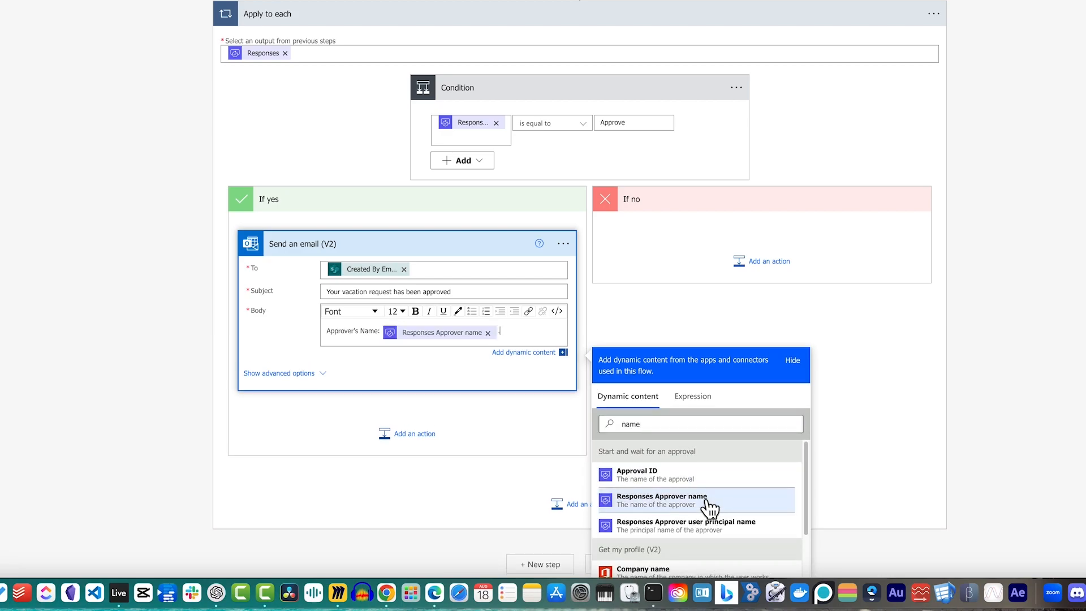
Add a second line to the If yes email body reading "Comments:" followed by the dynamic Responses Comments.
{"action": "key", "text": "Return"}
{"action": "type", "text": "Comments:"}
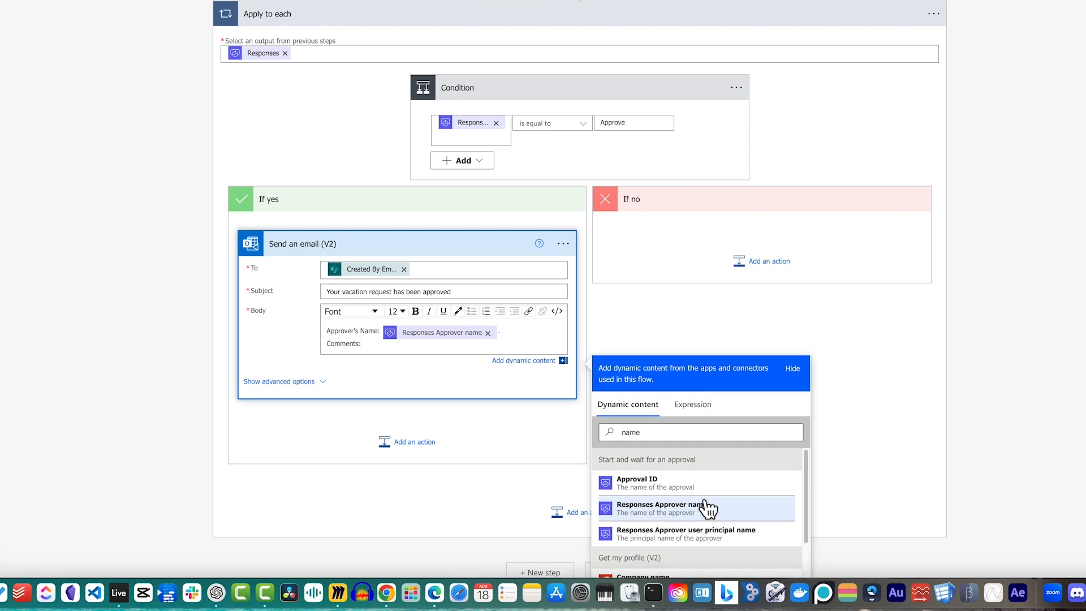
{"action": "double_click", "coordinate": [676, 431]}
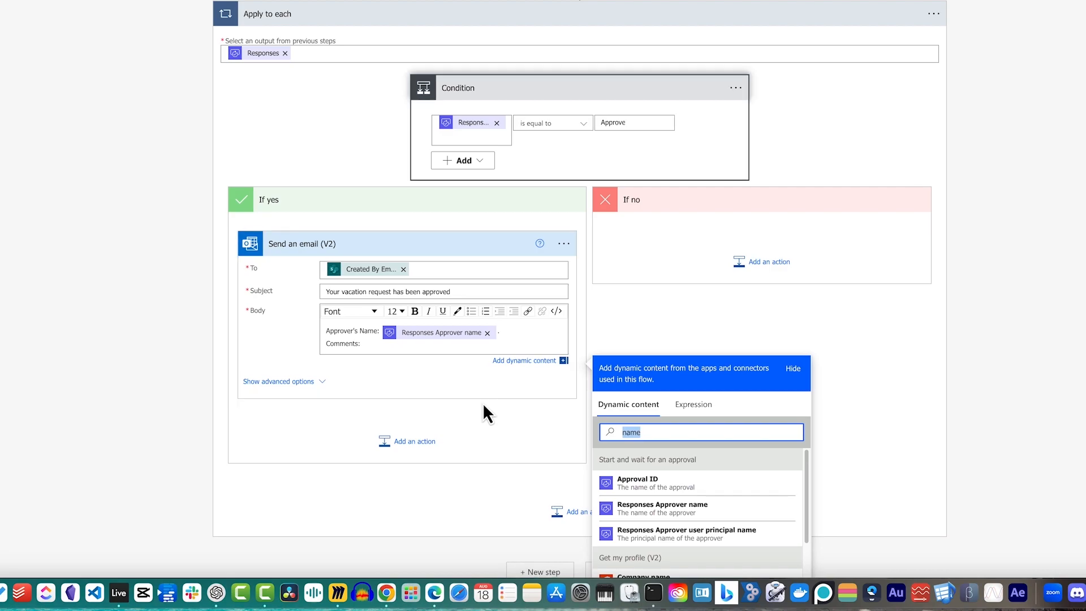
{"action": "type", "text": "comments"}
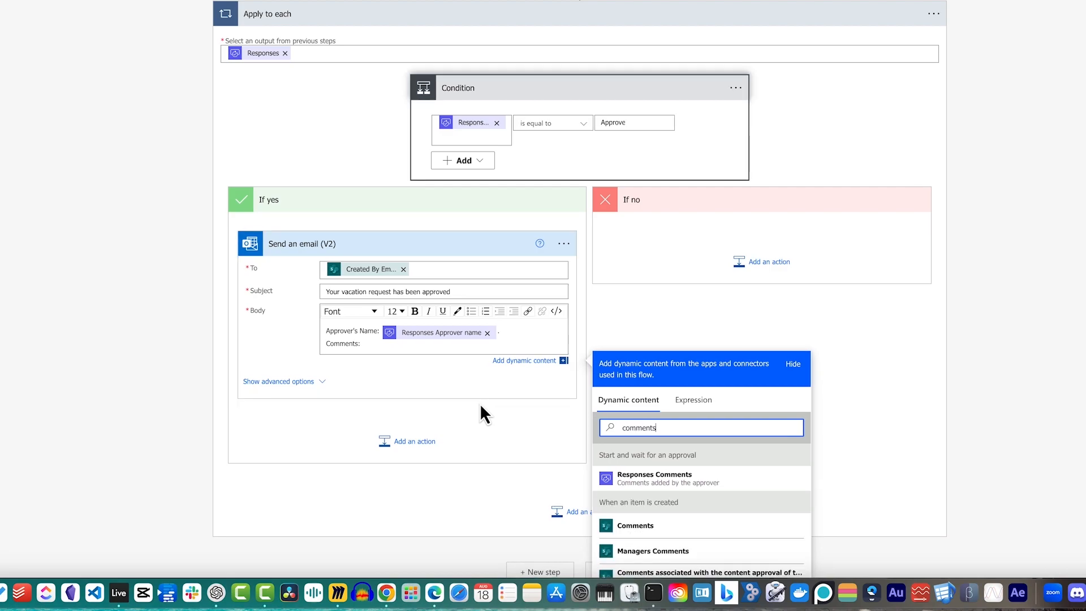
{"action": "left_click", "coordinate": [673, 480]}
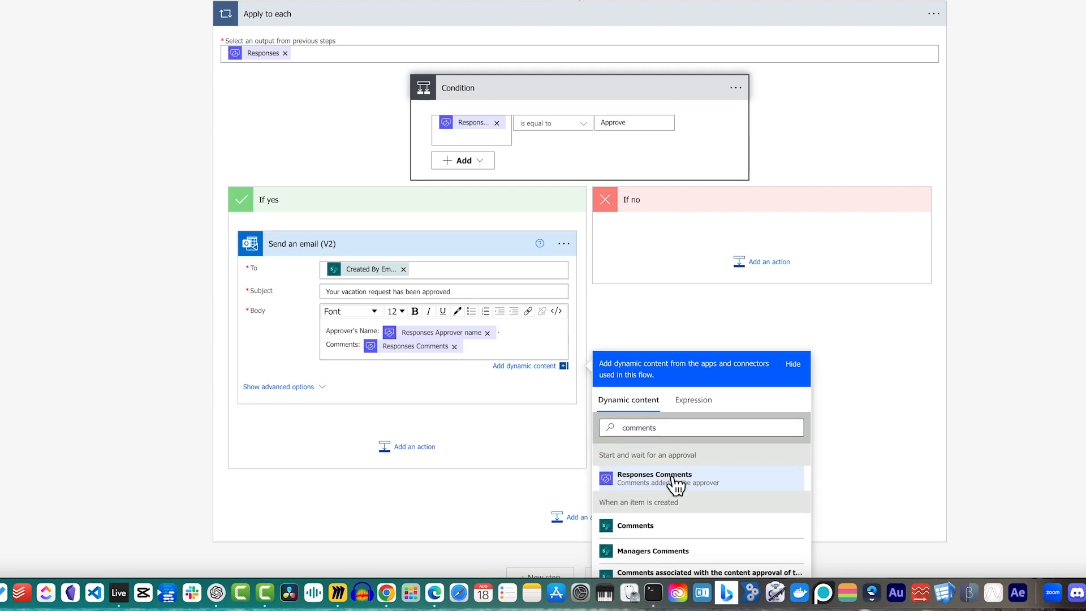
Add a SharePoint Update item action after the If yes email, using the Student Demo site and the Vacation Request list.
{"action": "left_click", "coordinate": [394, 444]}
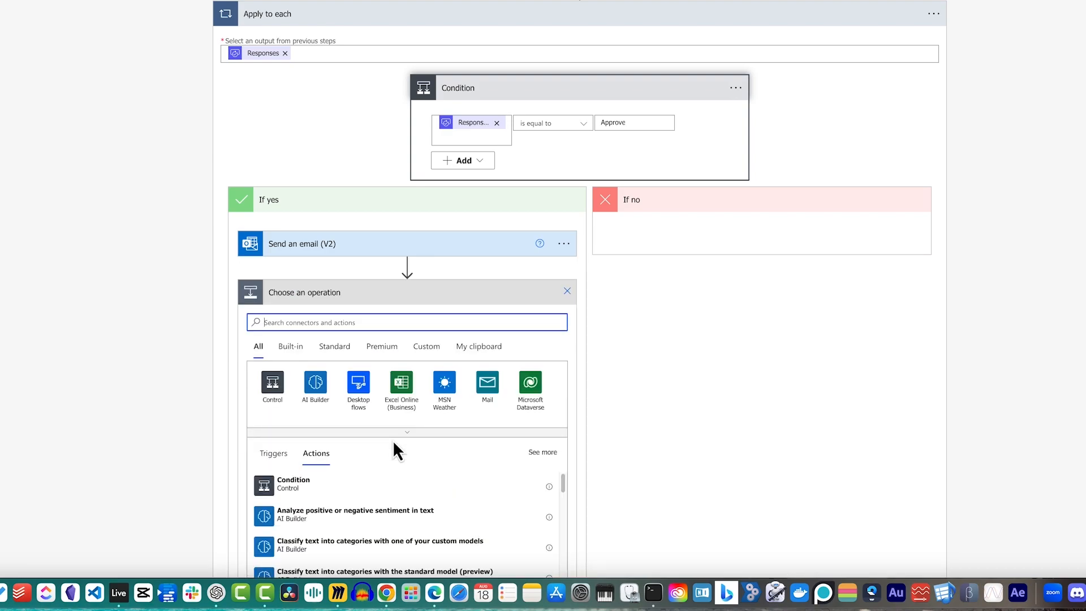
{"action": "type", "text": "update item"}
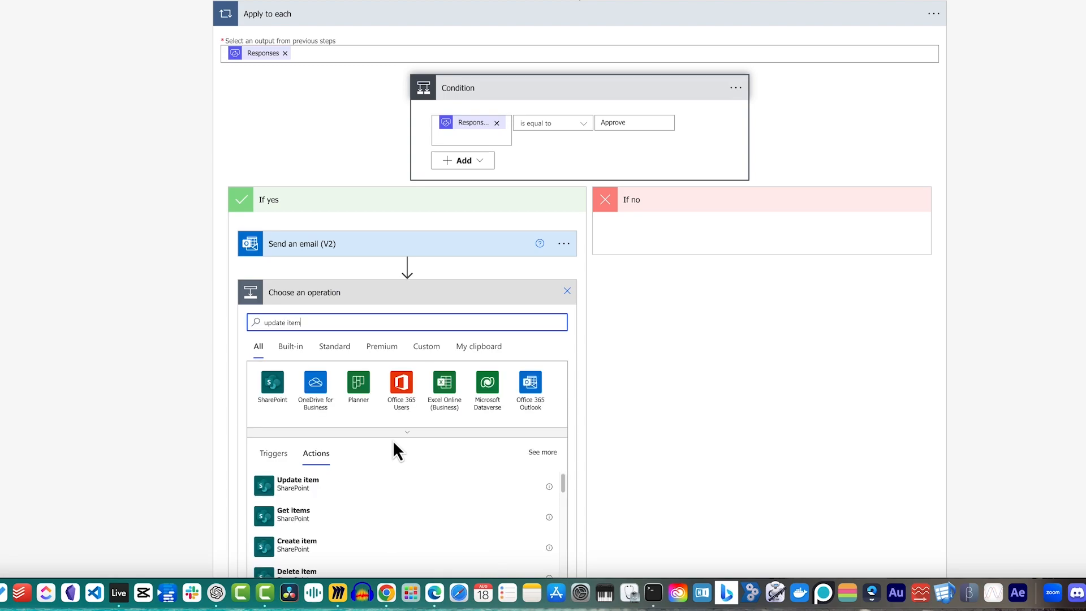
{"action": "left_click", "coordinate": [333, 487]}
{"action": "left_click", "coordinate": [554, 318]}
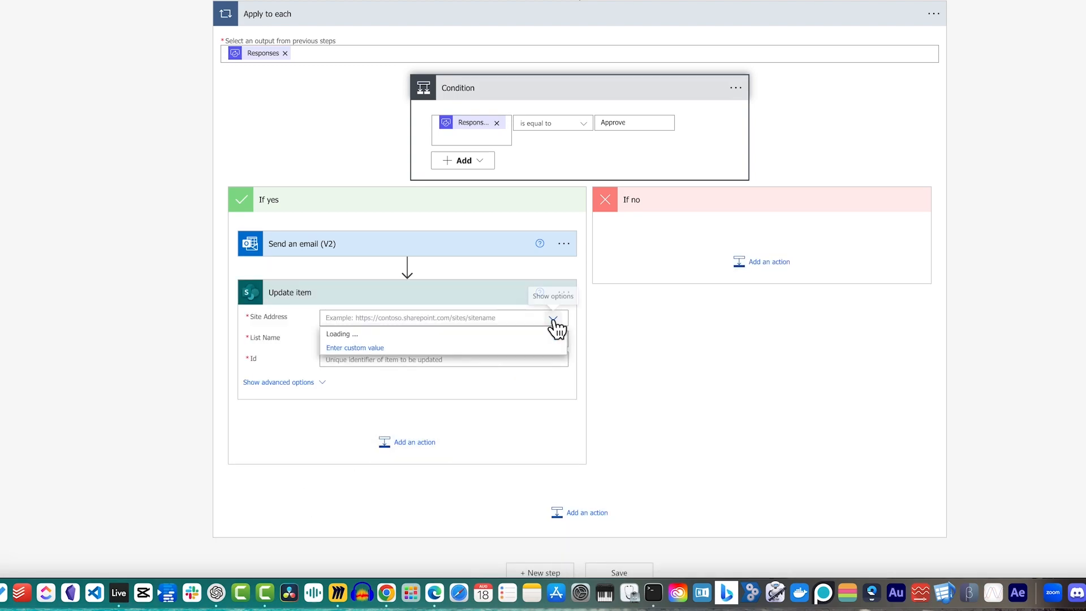
{"action": "left_click", "coordinate": [376, 390]}
{"action": "left_click", "coordinate": [552, 339]}
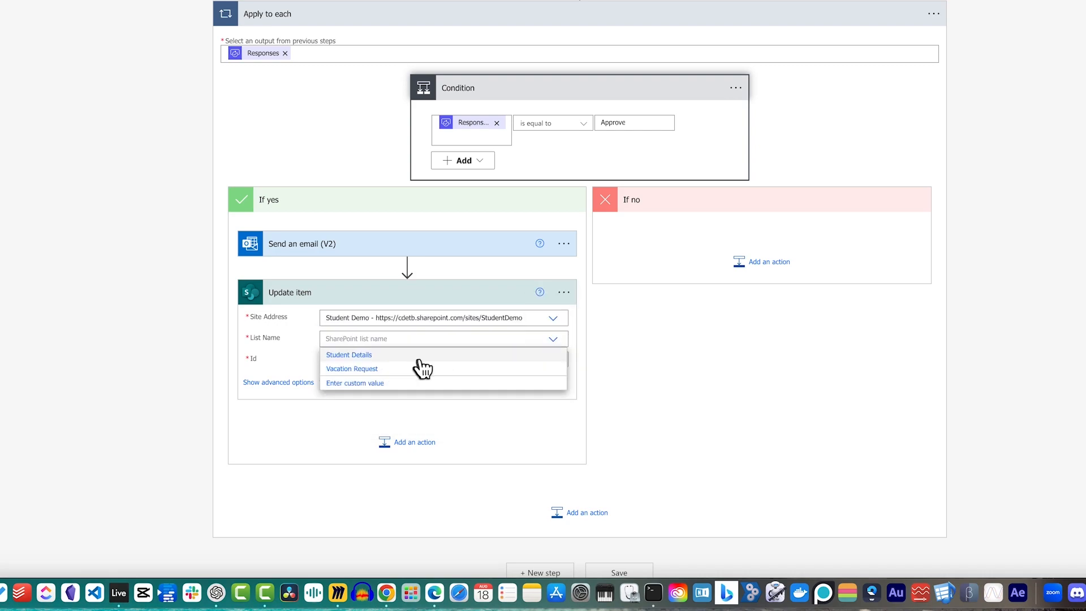
{"action": "left_click", "coordinate": [368, 364]}
{"action": "left_click", "coordinate": [555, 340]}
{"action": "left_click", "coordinate": [369, 371]}
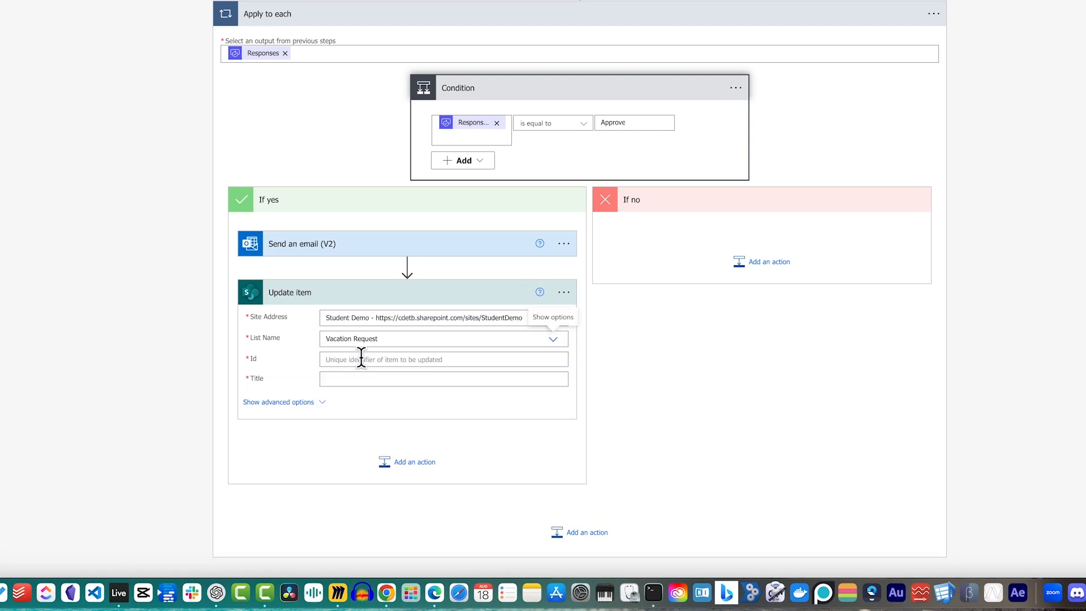
Fill the If yes Update item's Id with the created item's dynamic ID and its Title with the approval's dynamic Title.
{"action": "left_click", "coordinate": [361, 358]}
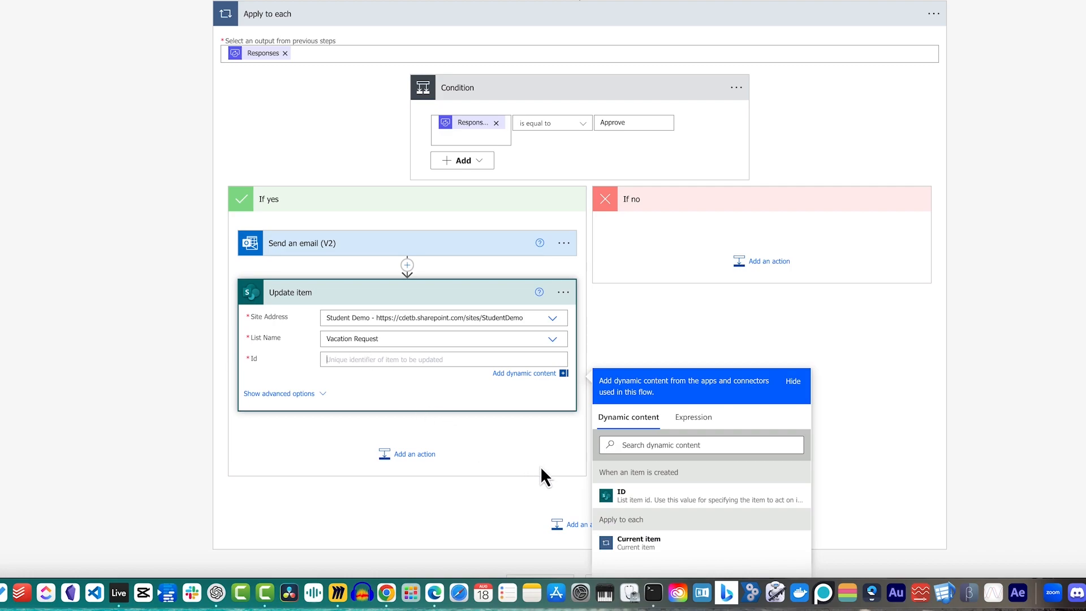
{"action": "left_click", "coordinate": [733, 501]}
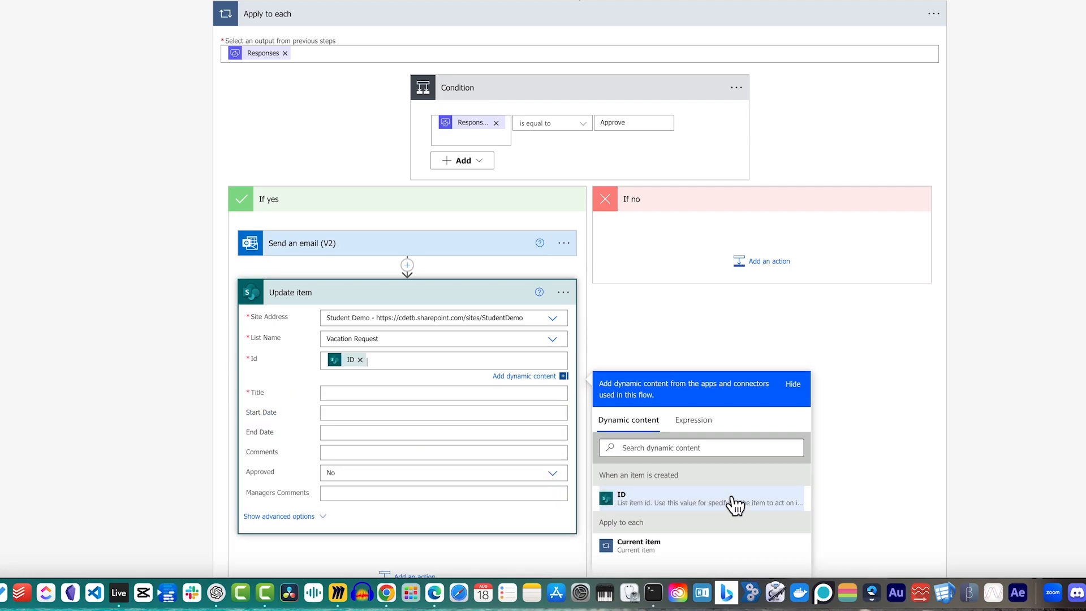
{"action": "scroll", "coordinate": [384, 244], "scroll_direction": "down", "scroll_amount": 3}
{"action": "left_click", "coordinate": [384, 245]}
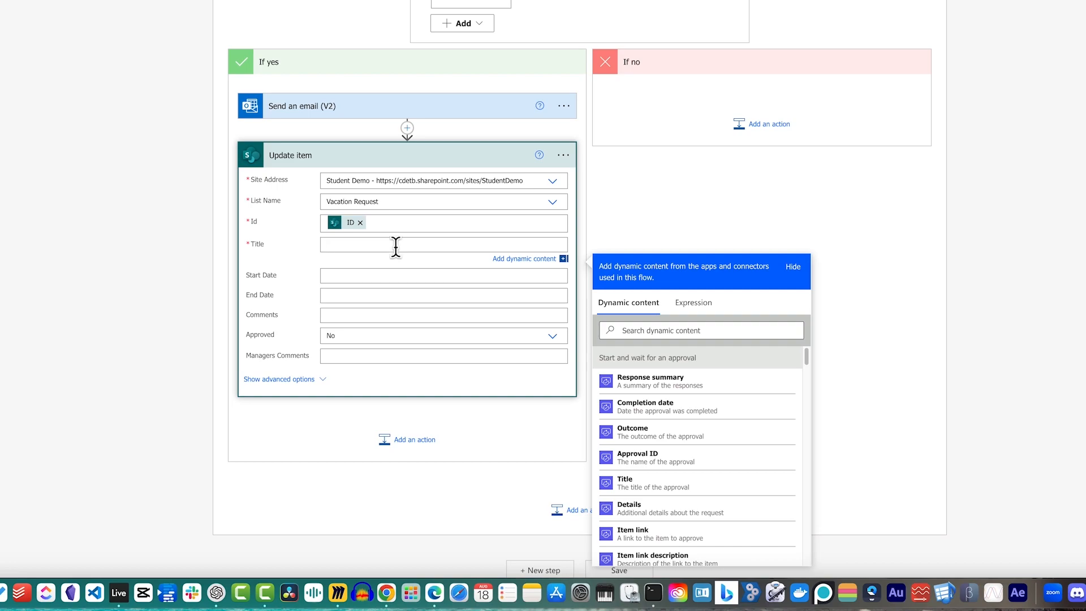
{"action": "left_click", "coordinate": [699, 331]}
{"action": "type", "text": "title"}
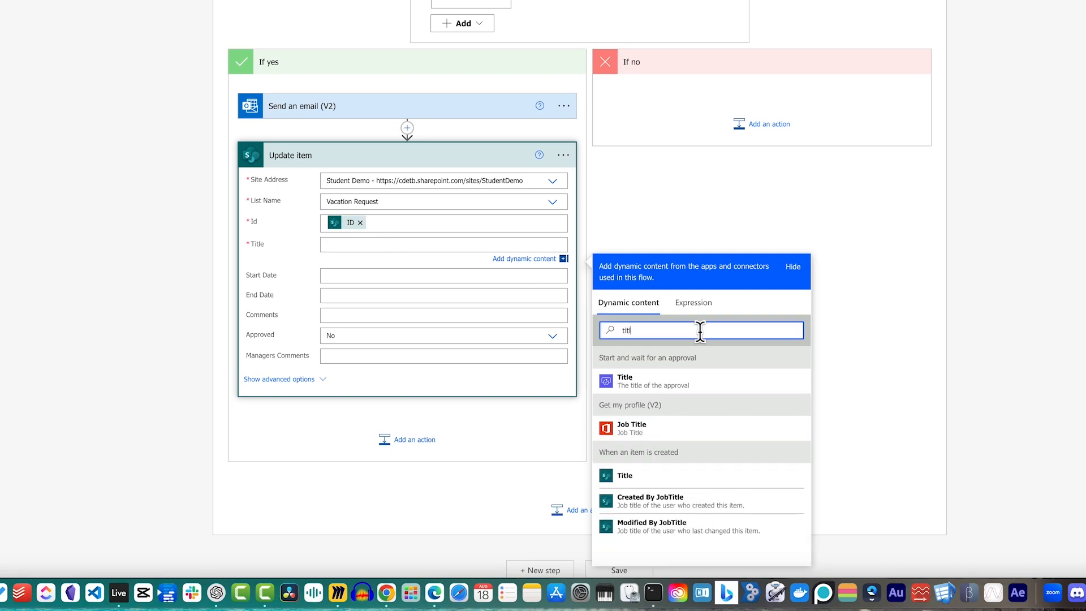
{"action": "left_click", "coordinate": [670, 384]}
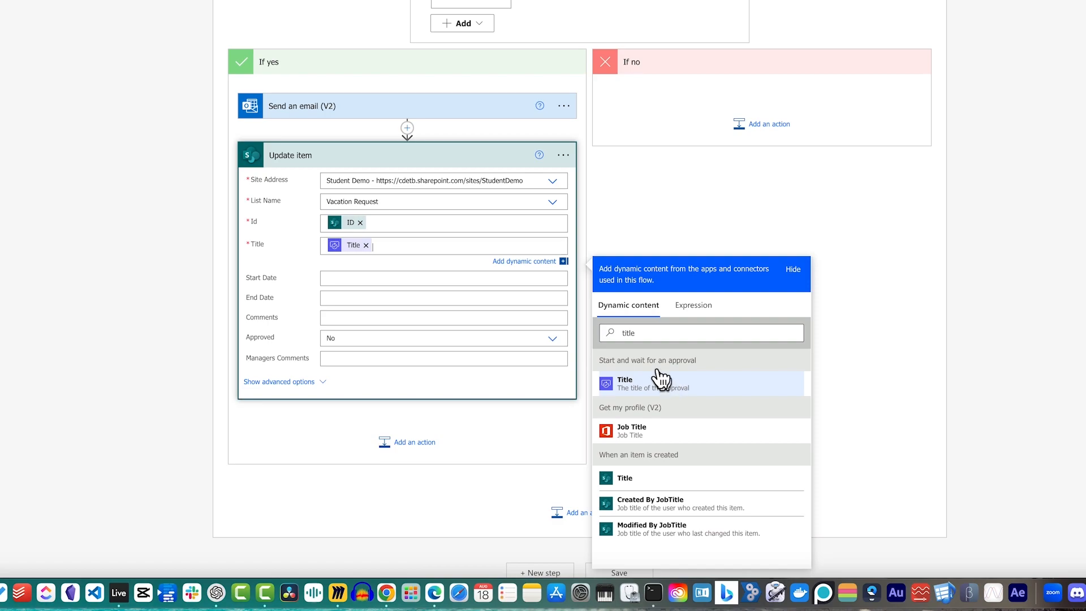
Set Approved to Yes and Managers Comments to the dynamic Responses Comments in the If yes Update item action.
{"action": "left_click", "coordinate": [411, 338]}
{"action": "left_click", "coordinate": [553, 339]}
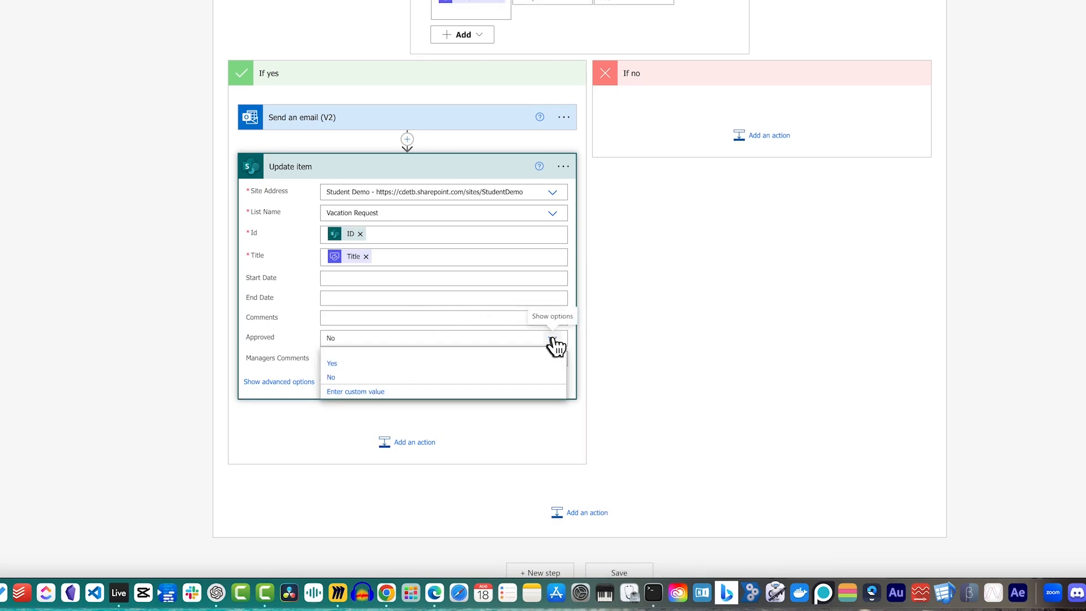
{"action": "left_click", "coordinate": [337, 370]}
{"action": "left_click", "coordinate": [354, 358]}
{"action": "left_click", "coordinate": [677, 444]}
{"action": "type", "text": "comments"}
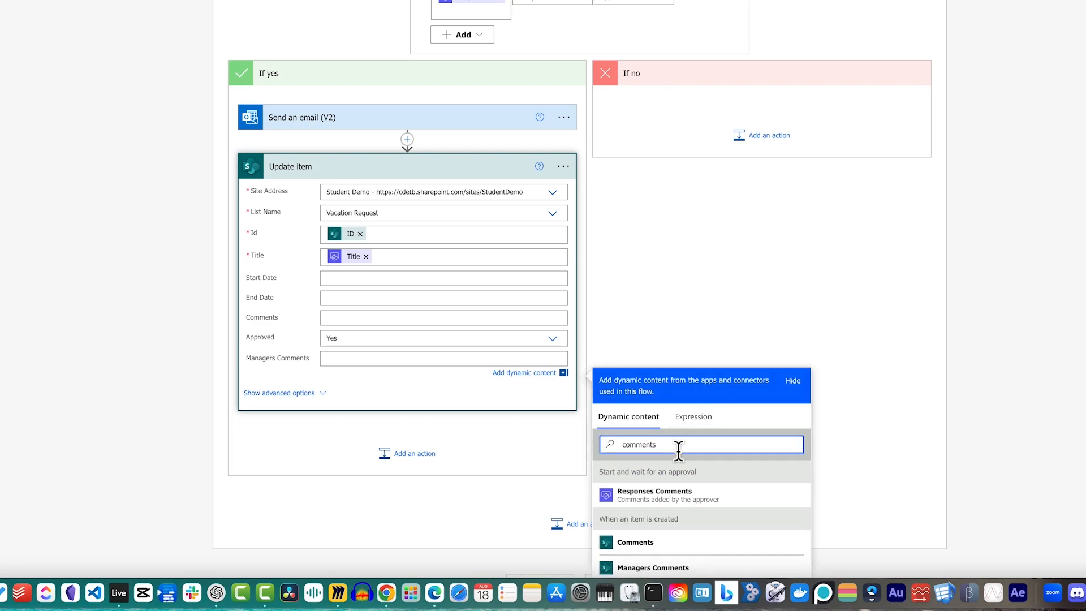
{"action": "left_click", "coordinate": [688, 498]}
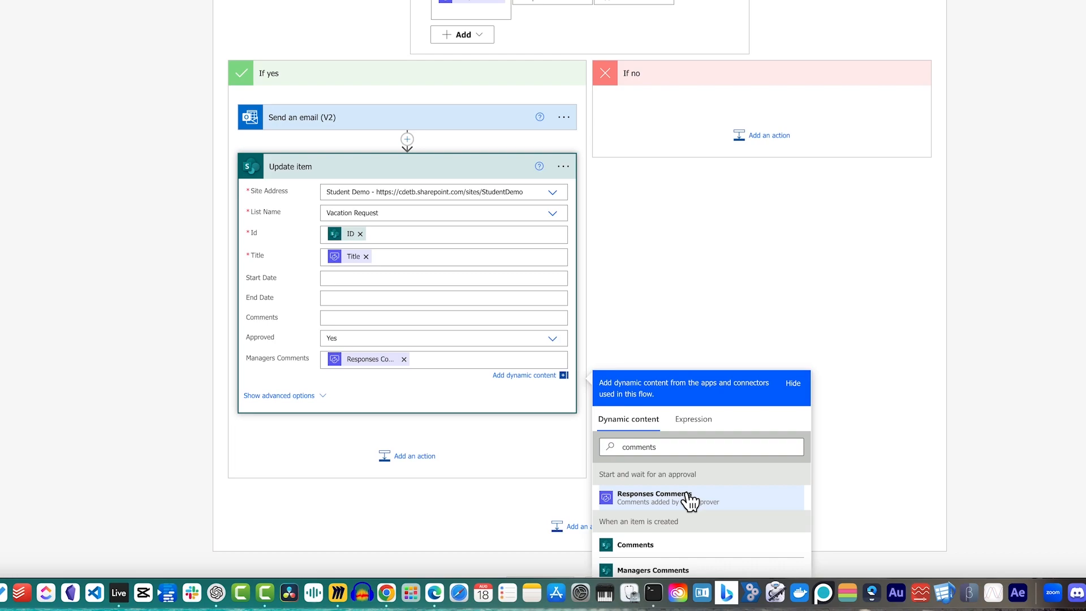
{"action": "left_click", "coordinate": [486, 478]}
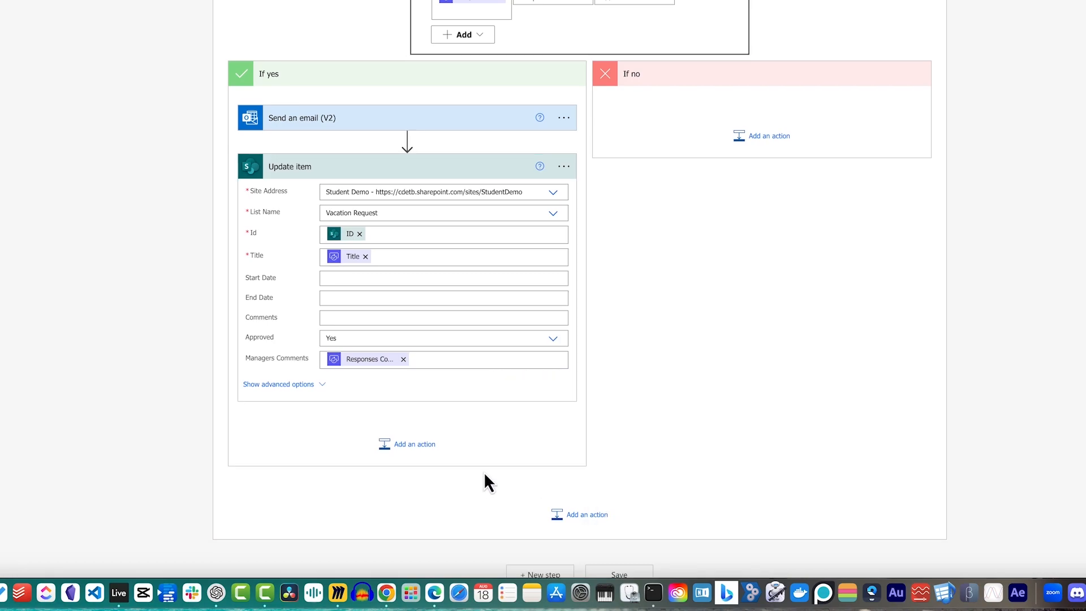
Add a Send an email (V2) action to the If no branch, addressed to the dynamic Created By Email.
{"action": "scroll", "coordinate": [464, 167], "scroll_direction": "up", "scroll_amount": 3}
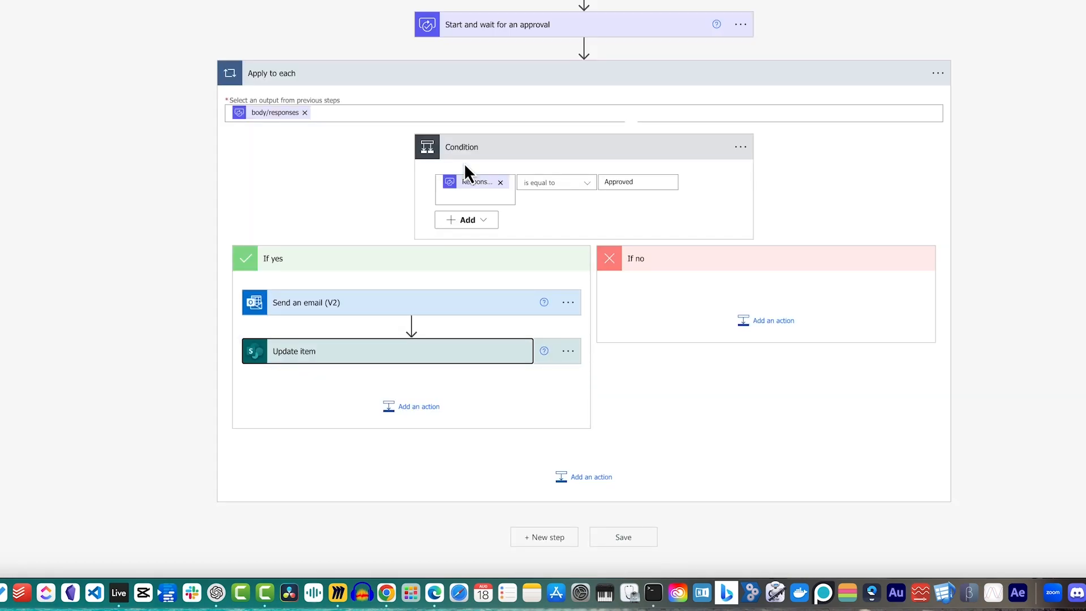
{"action": "left_click", "coordinate": [788, 323]}
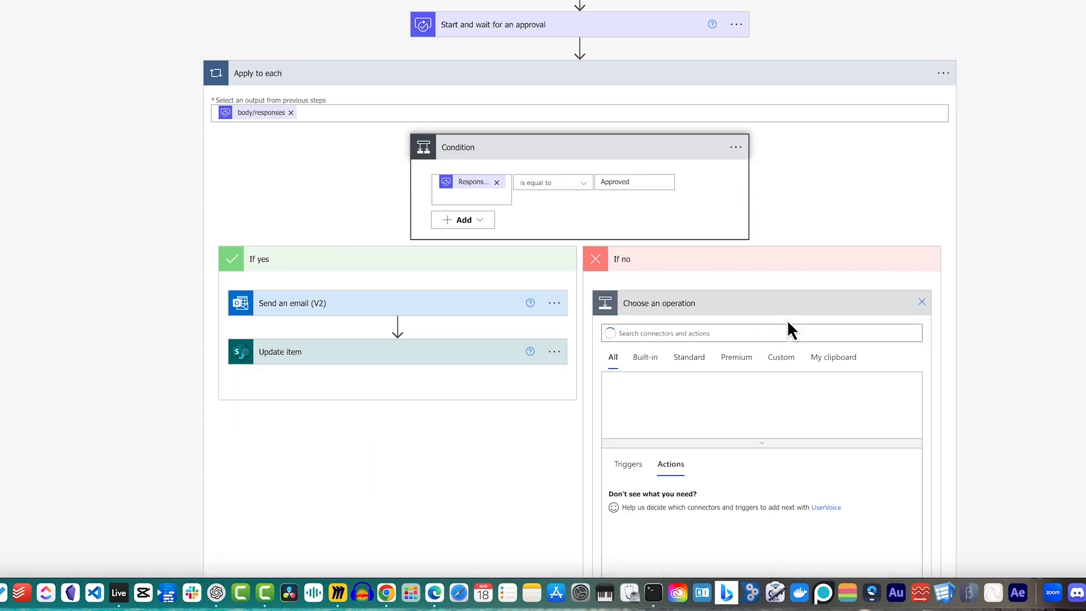
{"action": "type", "text": "sen"}
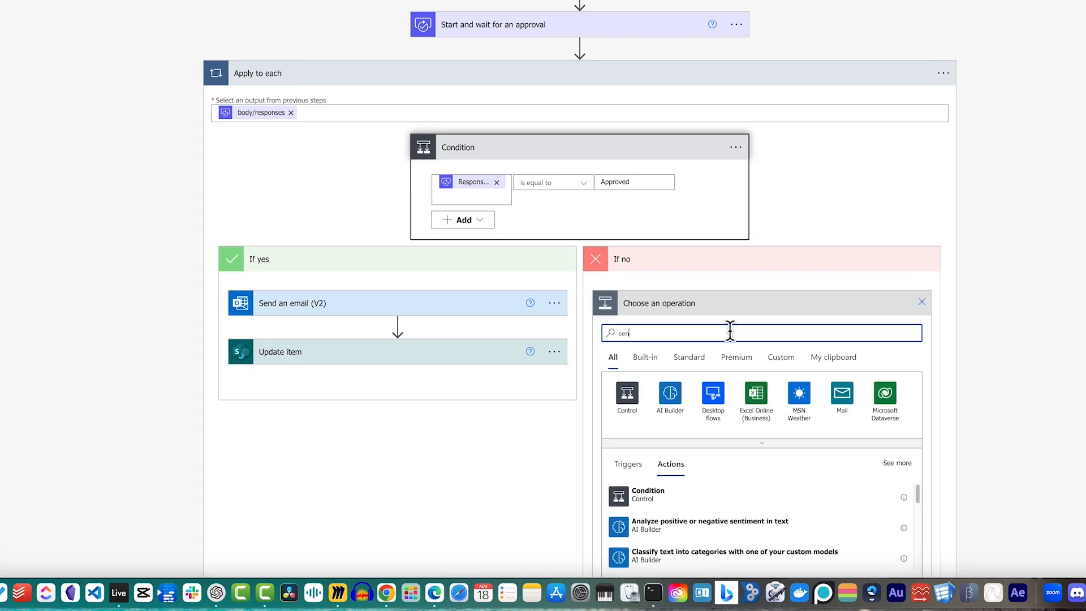
{"action": "type", "text": "d en email"}
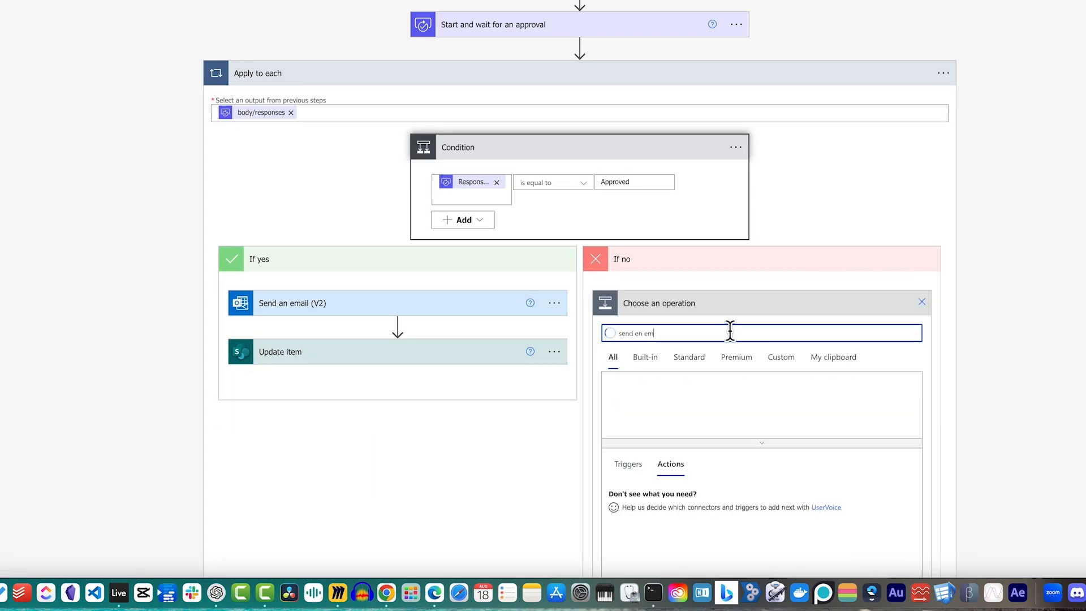
{"action": "left_click", "coordinate": [664, 524]}
{"action": "left_click", "coordinate": [715, 298]}
{"action": "left_click", "coordinate": [878, 313]}
{"action": "left_click", "coordinate": [1000, 533]}
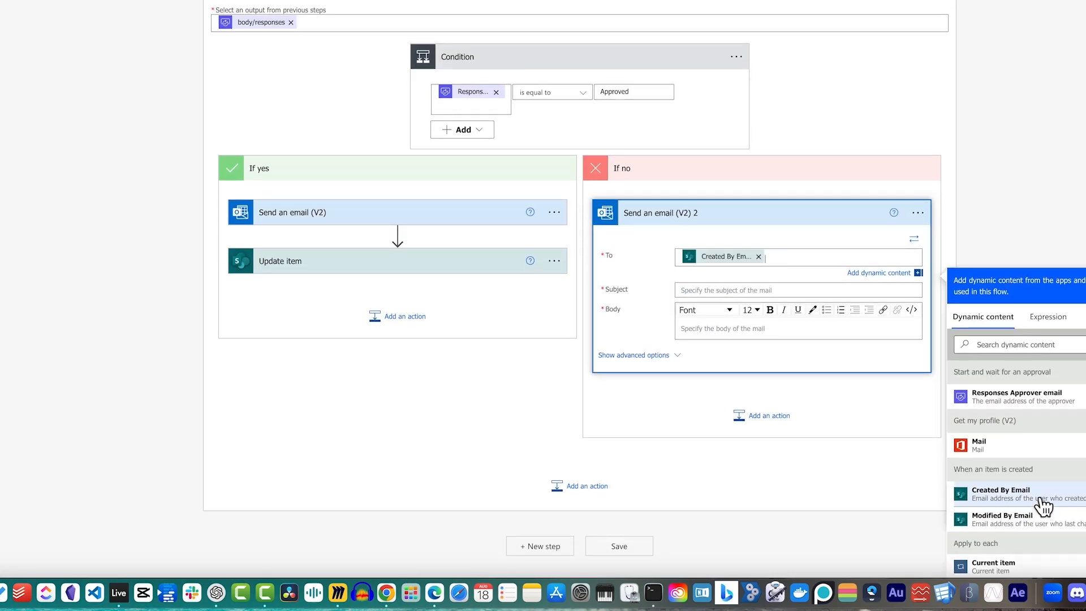
Give the If no email the subject "Vacation Request Rejected" and the body "Sorry, but your request has been rejected.".
{"action": "left_click", "coordinate": [751, 289]}
{"action": "type", "text": "Vacation Request Rejected"}
{"action": "left_click", "coordinate": [716, 338]}
{"action": "type", "text": "Sorry, but your request has been rejected."}
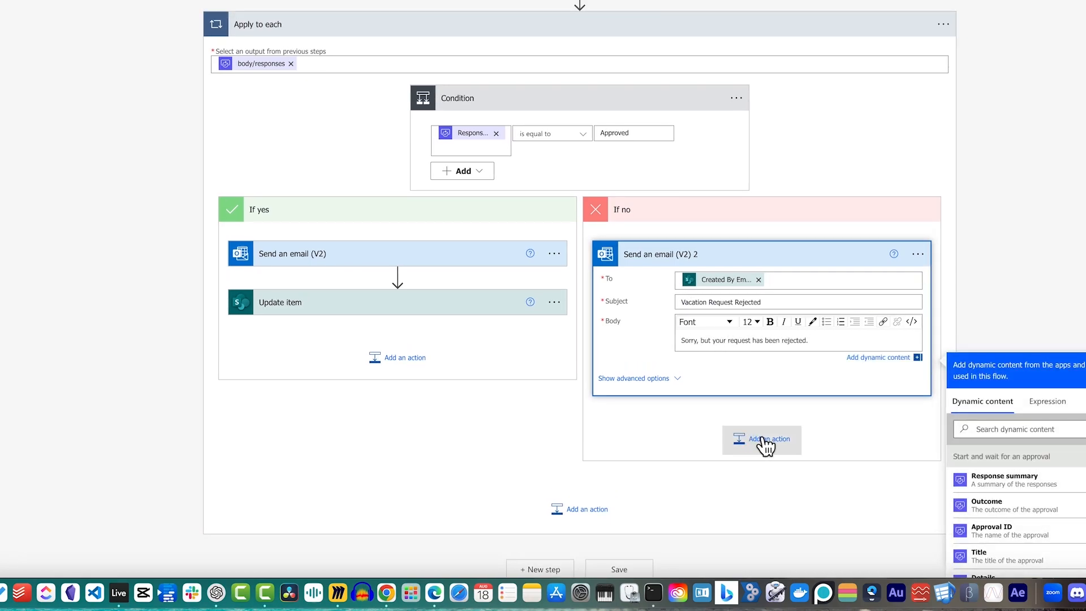
Add a SharePoint Update item action after the If no email, using the Student Demo site and the Vacation Request list.
{"action": "left_click", "coordinate": [762, 438]}
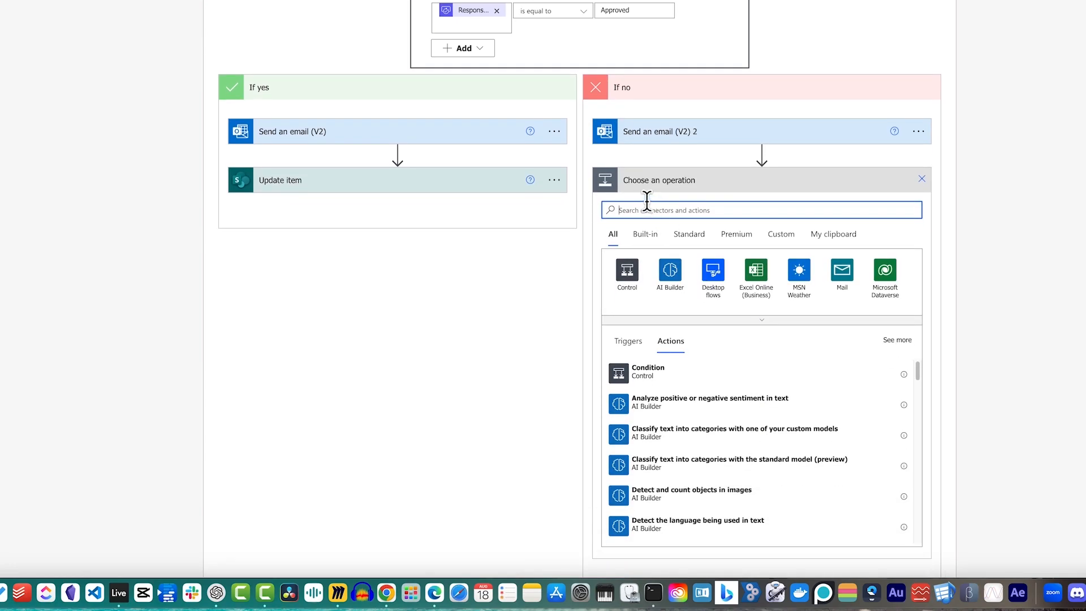
{"action": "type", "text": "update item"}
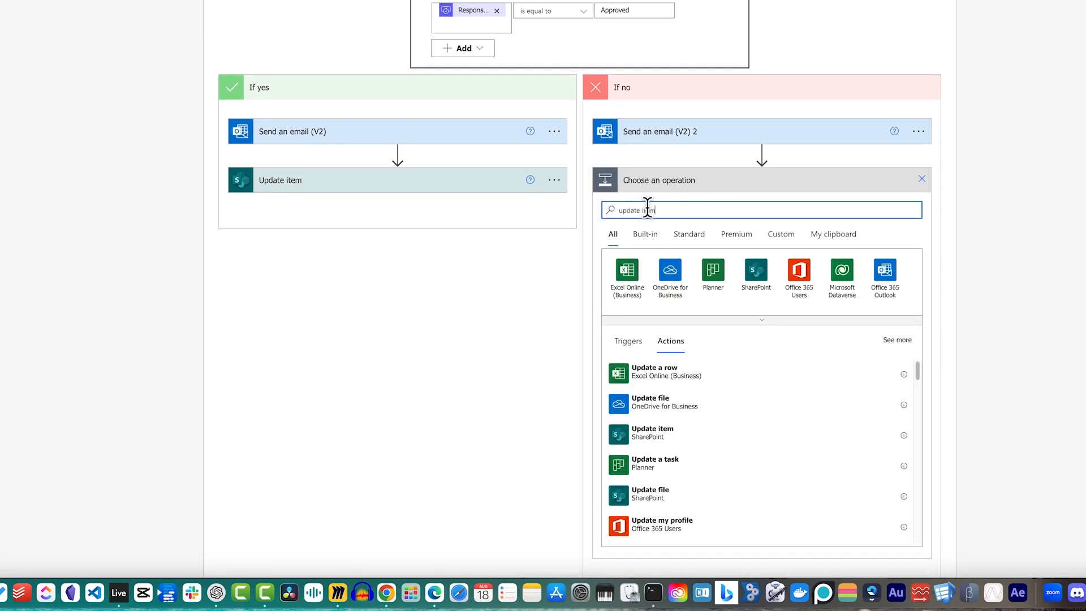
{"action": "left_click", "coordinate": [677, 373]}
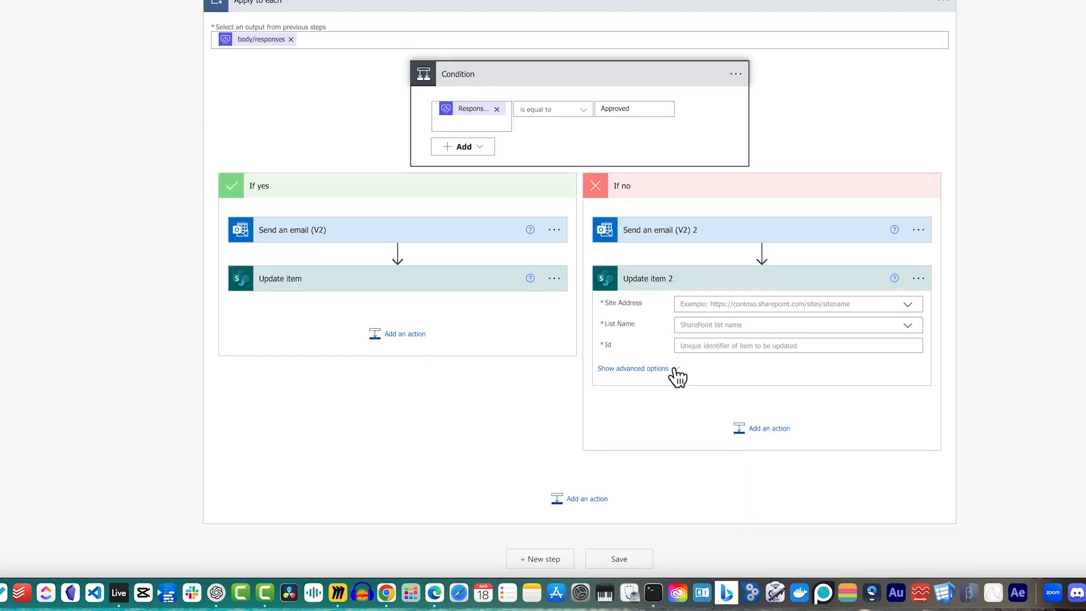
{"action": "left_click", "coordinate": [908, 305]}
{"action": "left_click", "coordinate": [778, 383]}
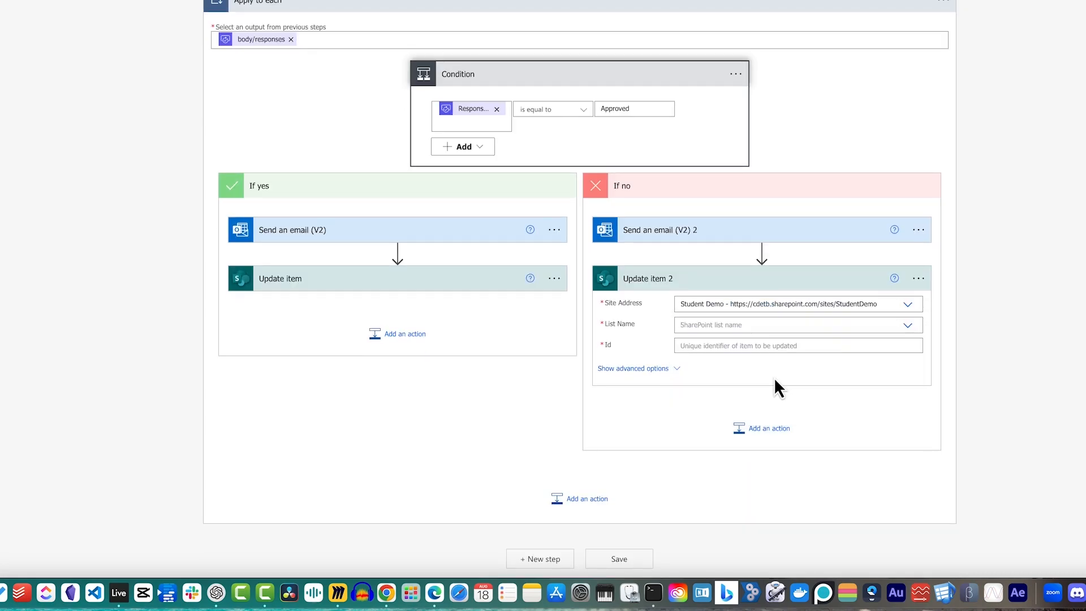
{"action": "left_click", "coordinate": [908, 326]}
{"action": "left_click", "coordinate": [715, 355]}
Fill the If no Update item's Id with the created item's dynamic ID and its Title with the approval's dynamic Title.
{"action": "left_click", "coordinate": [735, 346]}
{"action": "left_click", "coordinate": [976, 482]}
{"action": "left_click", "coordinate": [689, 381]}
{"action": "left_click", "coordinate": [1013, 460]}
{"action": "type", "text": "title"}
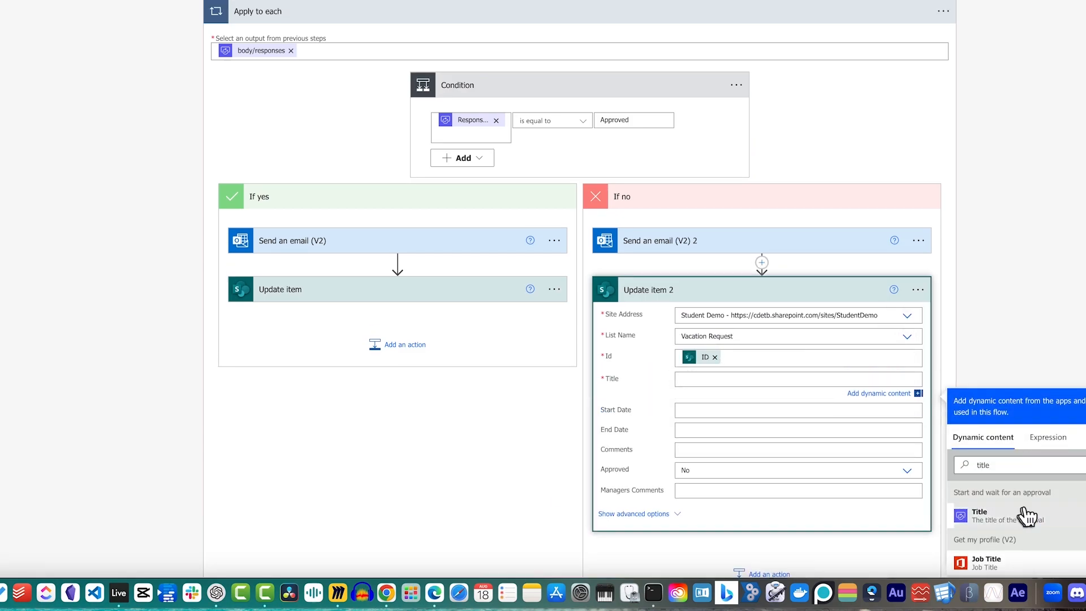
{"action": "left_click", "coordinate": [1028, 514]}
Fill the If no Update item's Managers Comments with the approval's dynamic Responses Comments and save the flow.
{"action": "left_click", "coordinate": [730, 376]}
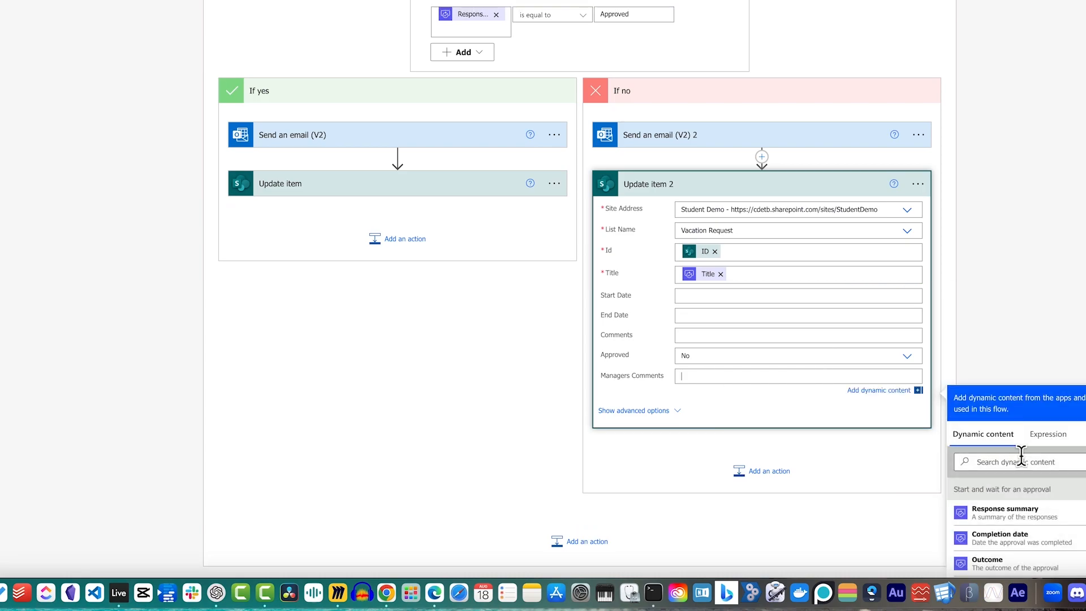
{"action": "left_click", "coordinate": [1021, 459]}
{"action": "type", "text": "comments"}
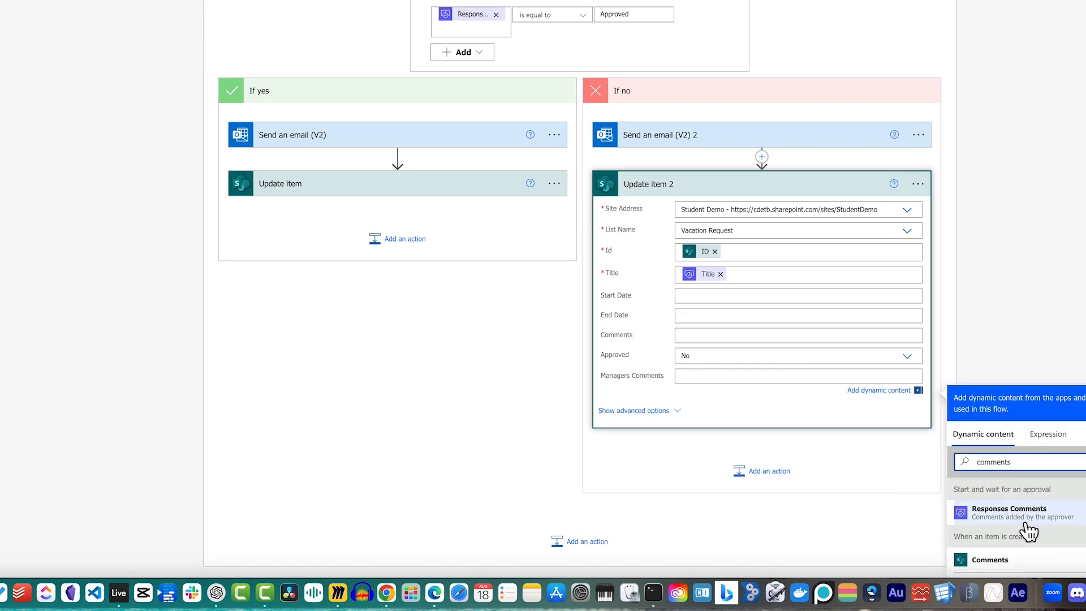
{"action": "left_click", "coordinate": [1033, 529]}
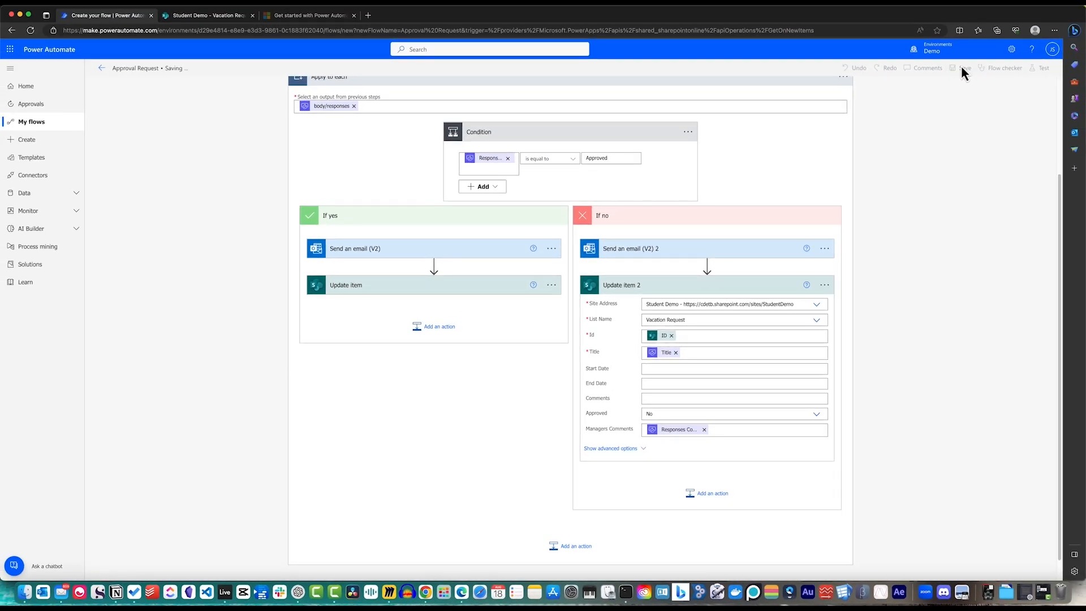
{"action": "left_click", "coordinate": [962, 66]}
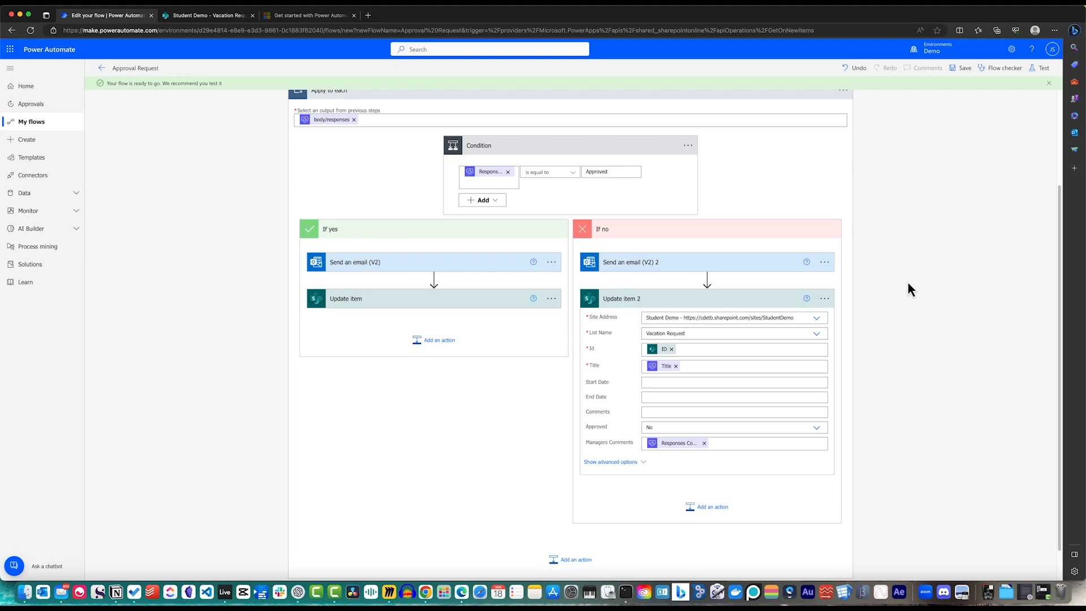
Switch to the SharePoint Vacation Request list and start a new item titled "Vacation Request Technoobie".
{"action": "left_click", "coordinate": [219, 15]}
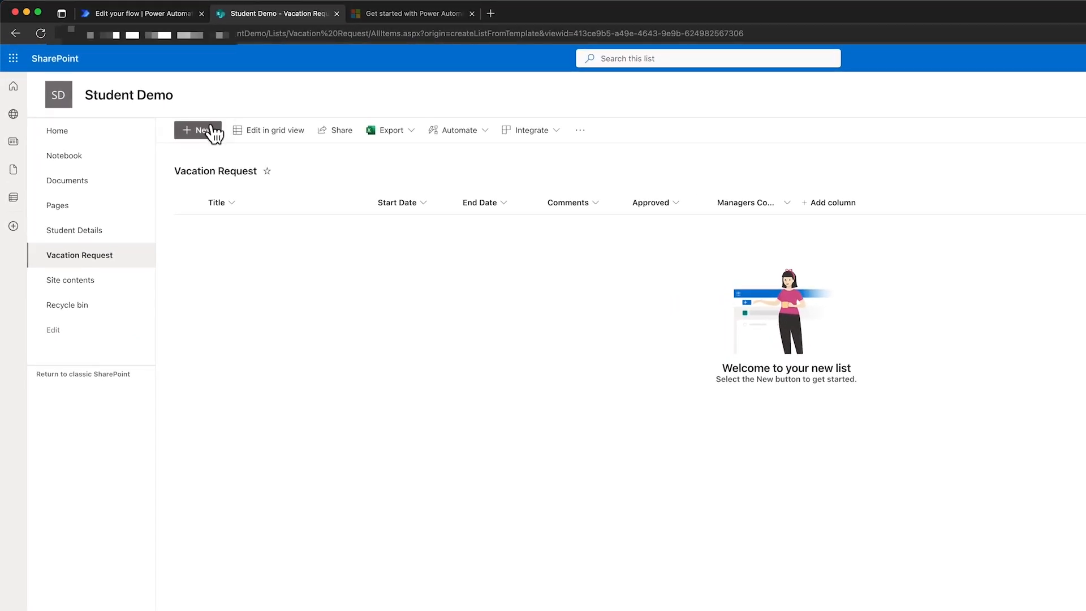
{"action": "left_click", "coordinate": [212, 130]}
{"action": "type", "text": "Va"}
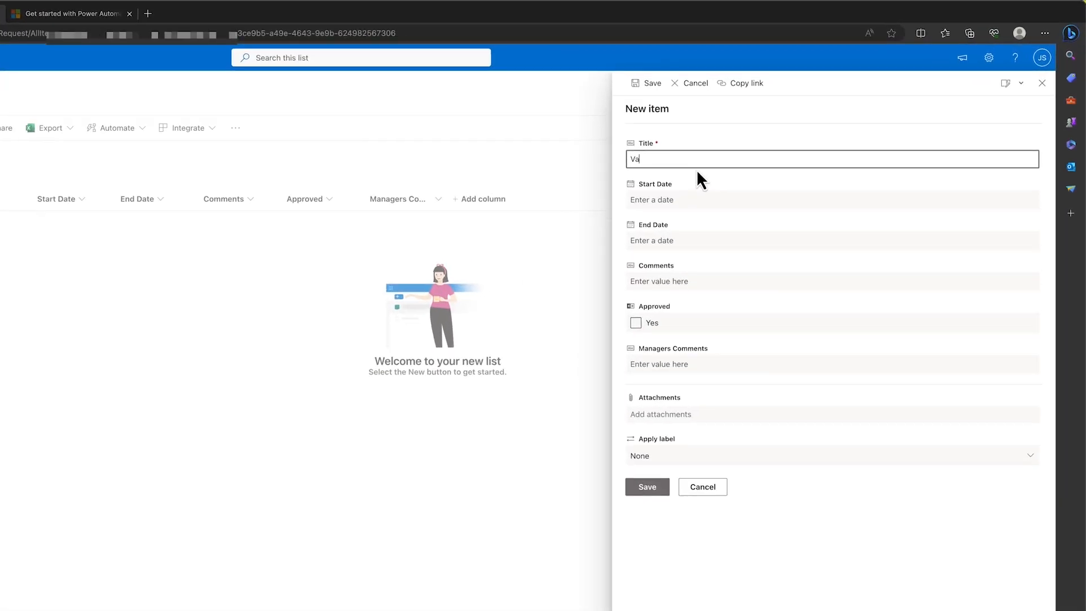
{"action": "type", "text": "cation "}
{"action": "type", "text": "Request Technoobie"}
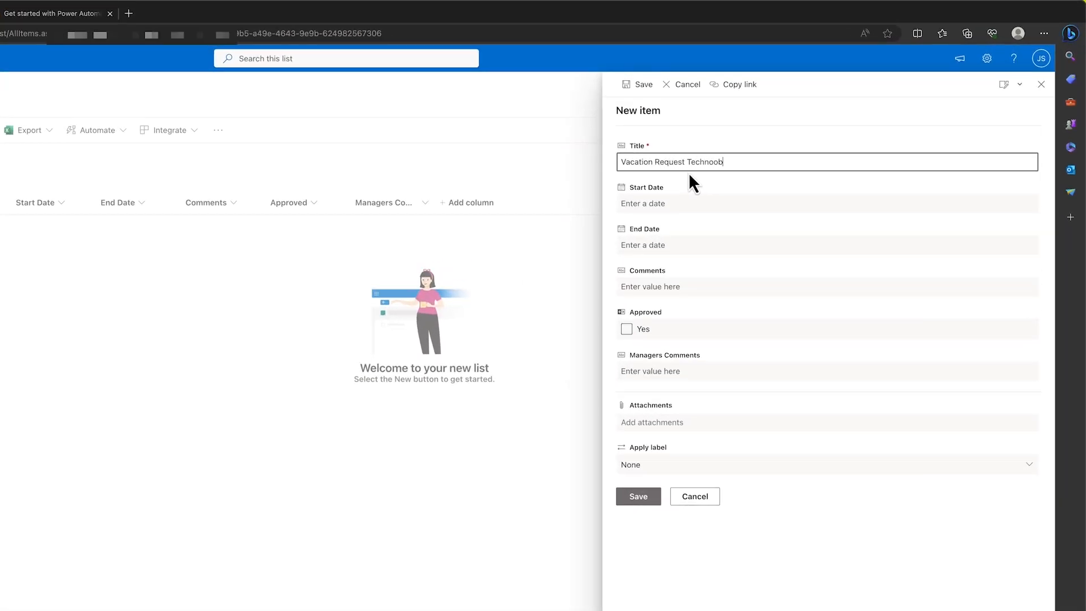
Set the new item's Start Date to 8/21/2023 and End Date to 8/23/2023, and save it.
{"action": "left_click", "coordinate": [673, 203]}
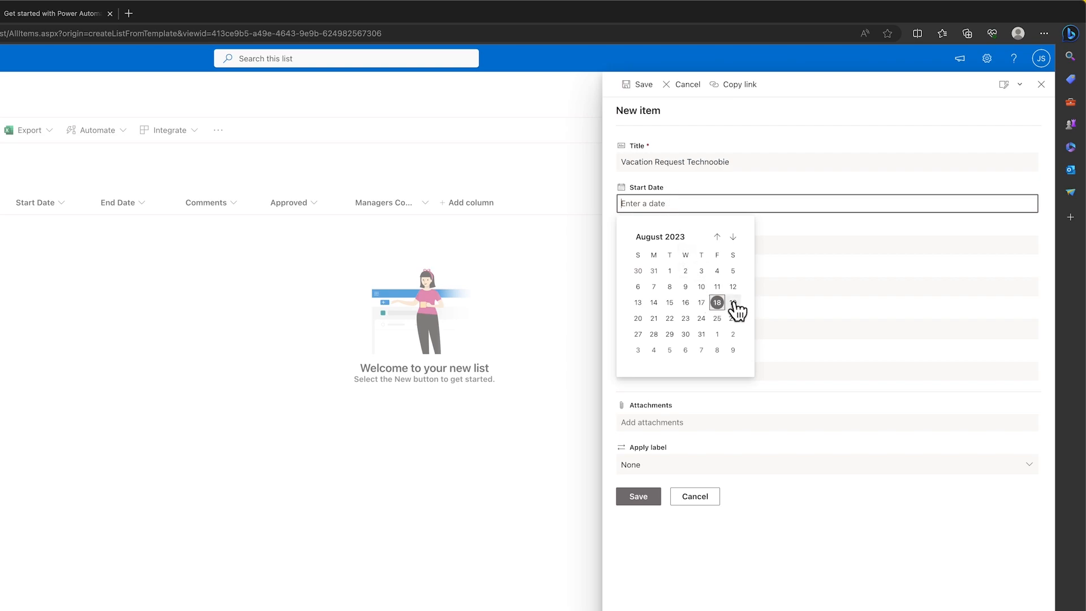
{"action": "left_click", "coordinate": [654, 318]}
{"action": "left_click", "coordinate": [652, 245]}
{"action": "left_click", "coordinate": [686, 360]}
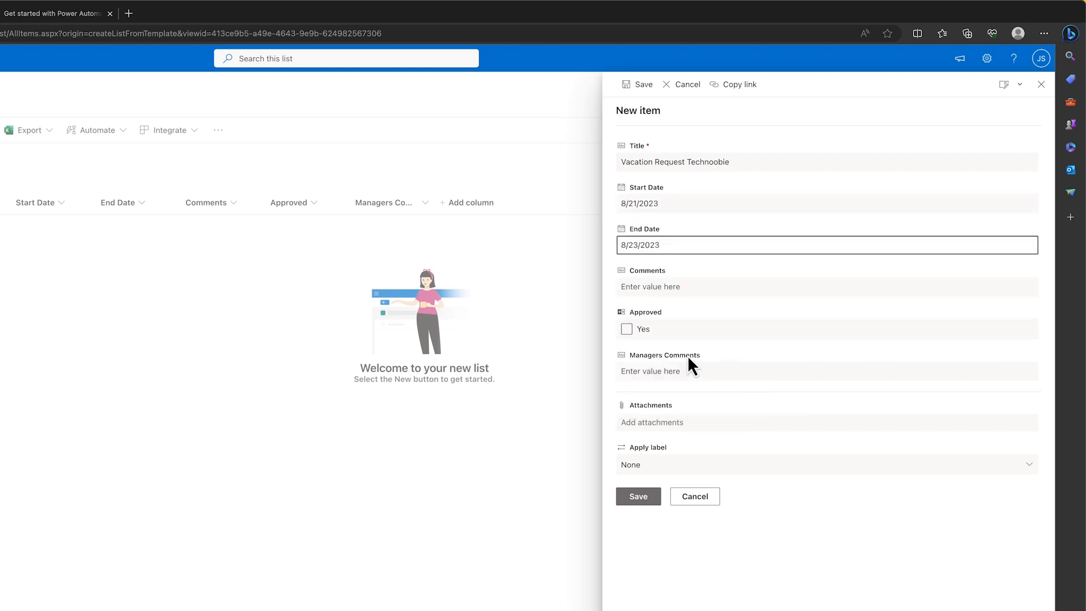
{"action": "left_click", "coordinate": [645, 498]}
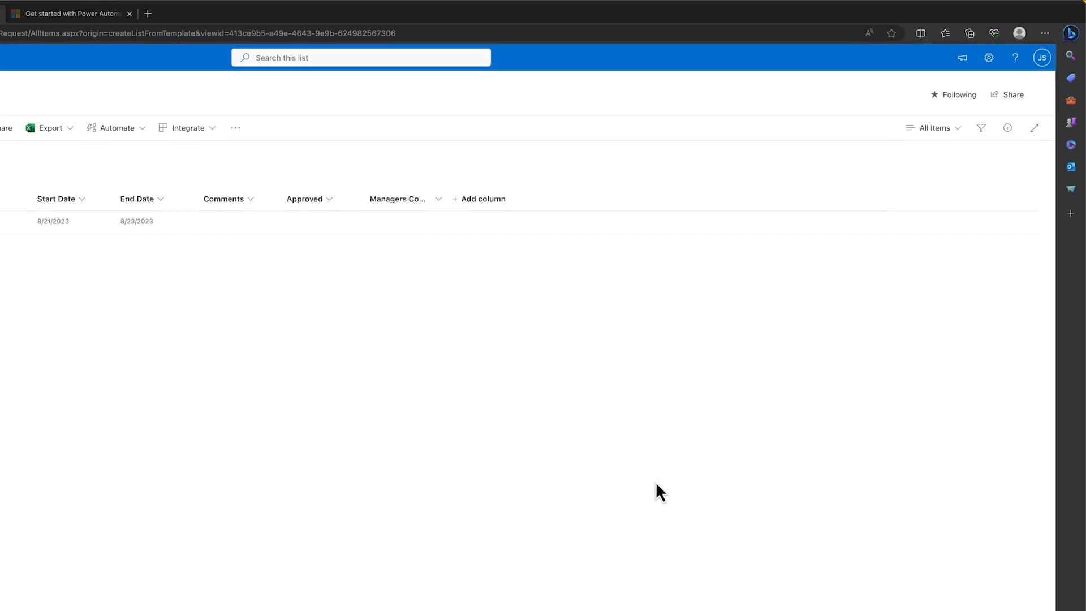
{"action": "left_click", "coordinate": [87, 14]}
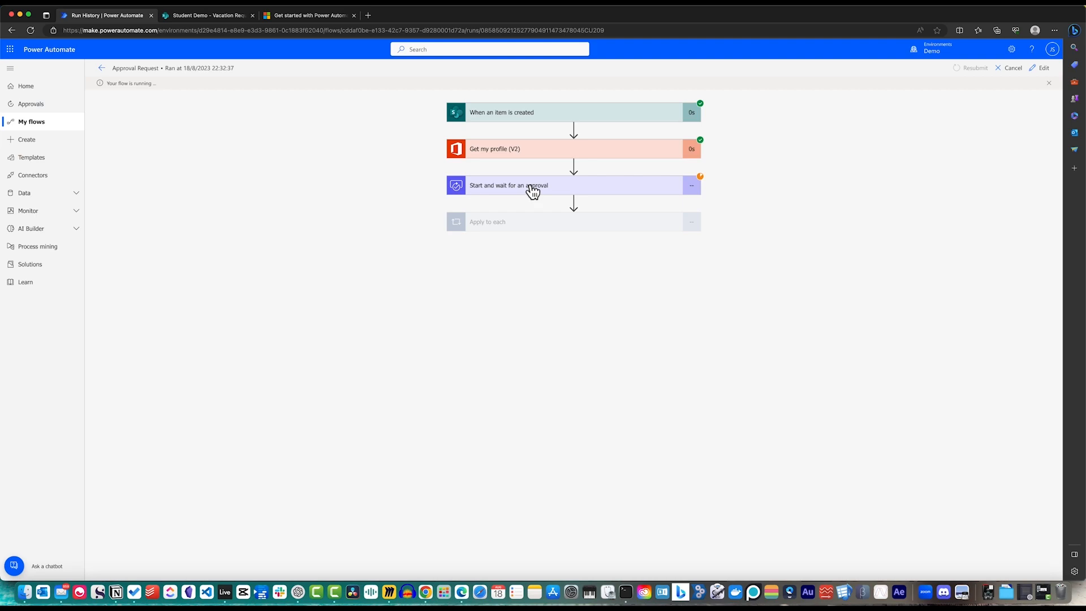
{"action": "left_click", "coordinate": [368, 15]}
{"action": "type", "text": "https://outlook.office.com/mail/"}
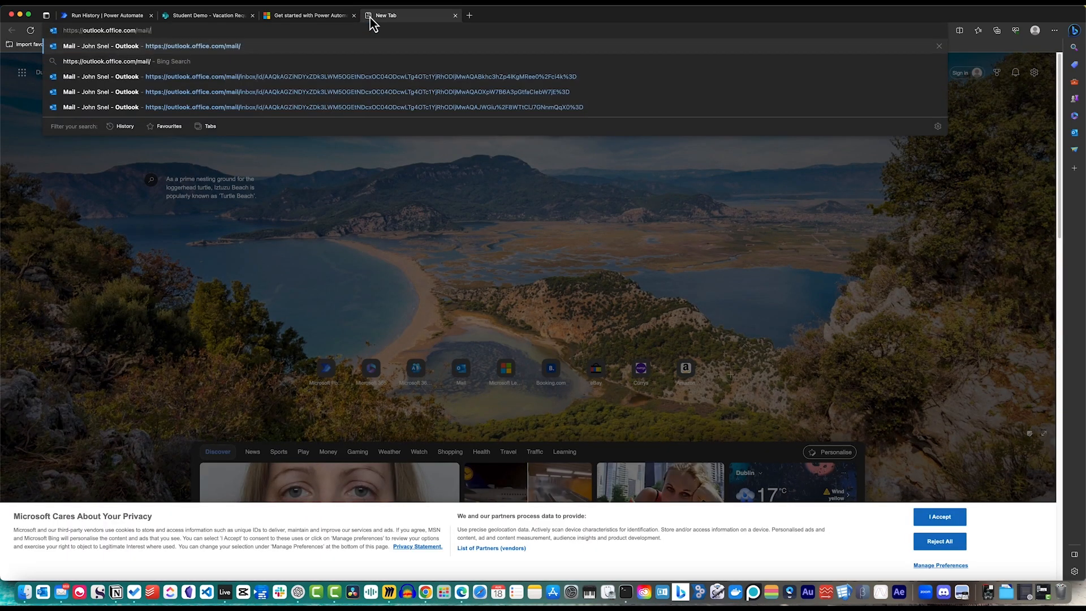
{"action": "key", "text": "Return"}
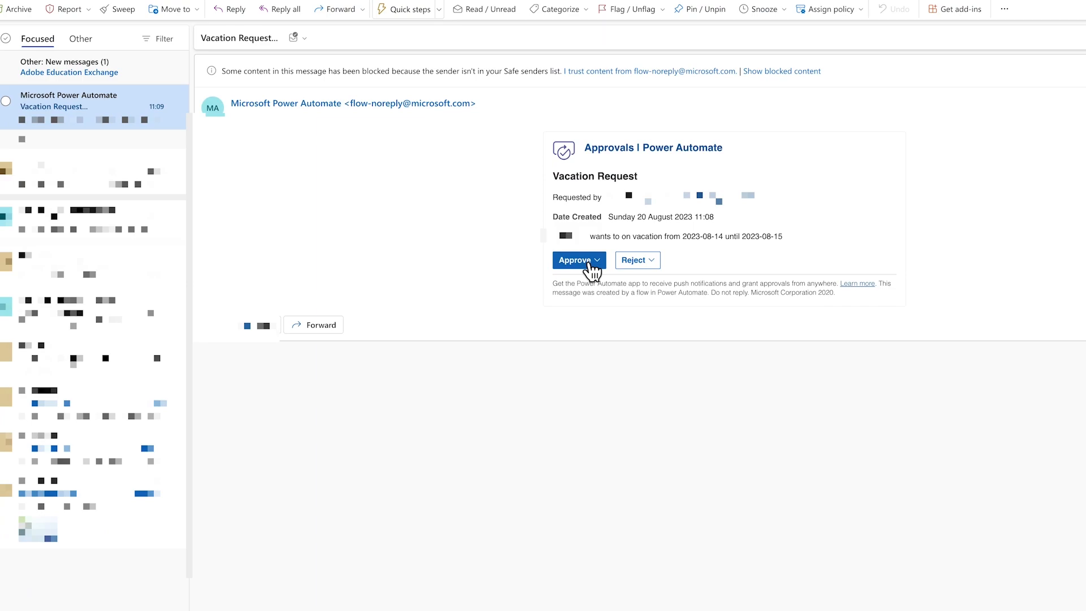
Approve the Vacation Request from the Power Automate approval email with the comment "Have a good holiday".
{"action": "left_click", "coordinate": [589, 263]}
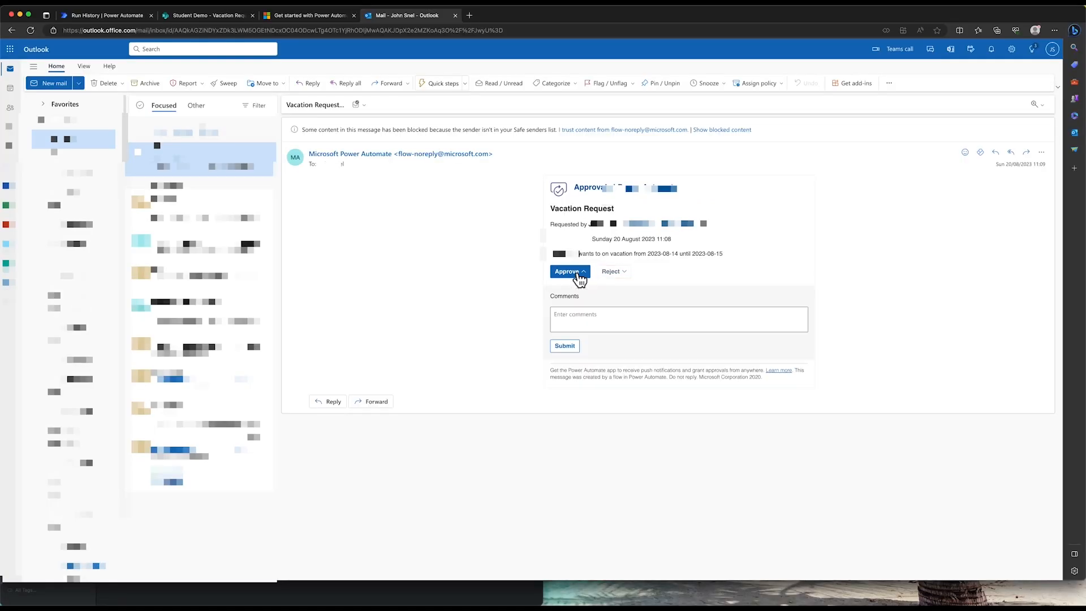
{"action": "left_click", "coordinate": [580, 320]}
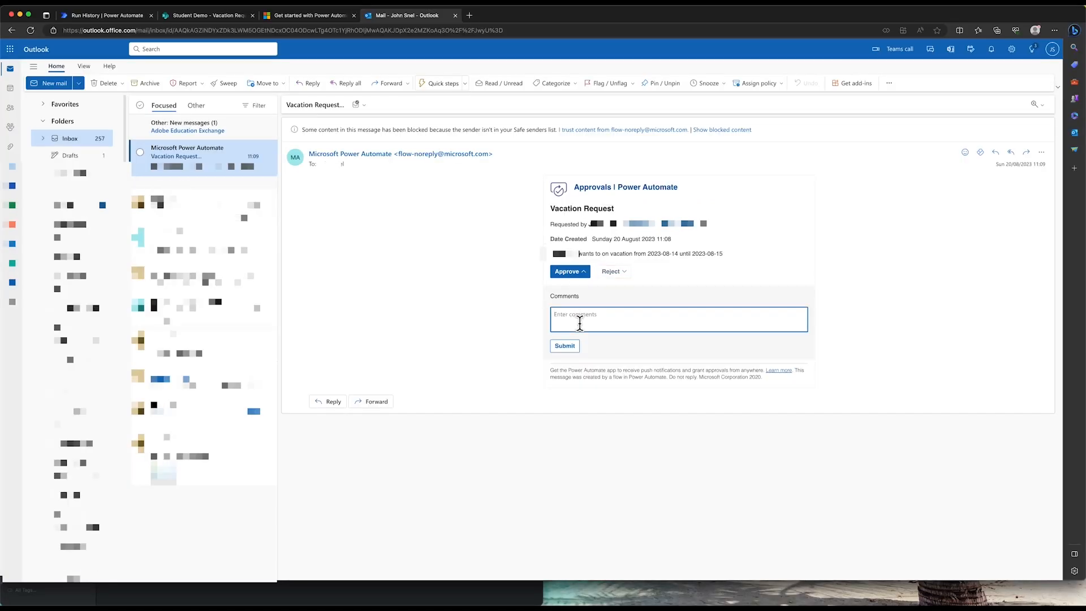
{"action": "type", "text": "Have a good holiday"}
{"action": "left_click", "coordinate": [573, 347]}
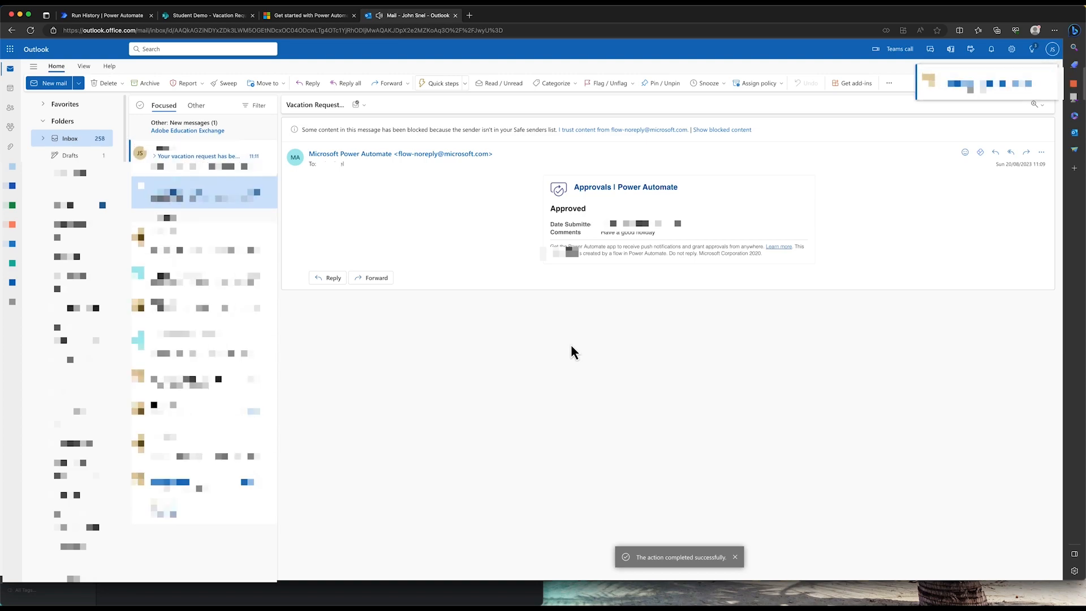
Read the outcome email sent to the requester and check the updated item in the SharePoint Vacation Request list.
{"action": "left_click", "coordinate": [240, 148]}
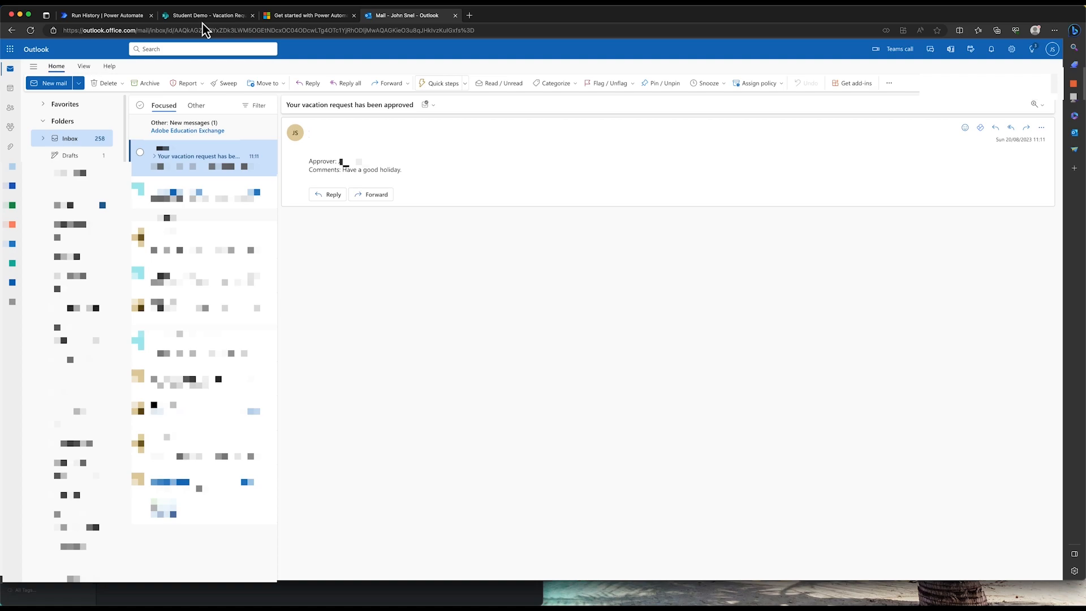
{"action": "left_click", "coordinate": [198, 18]}
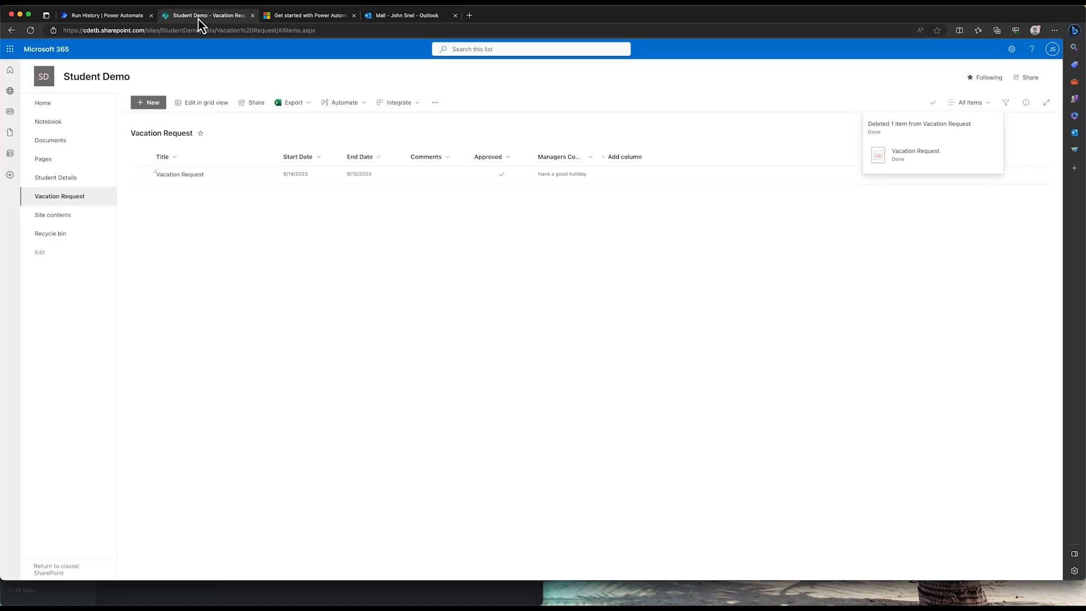